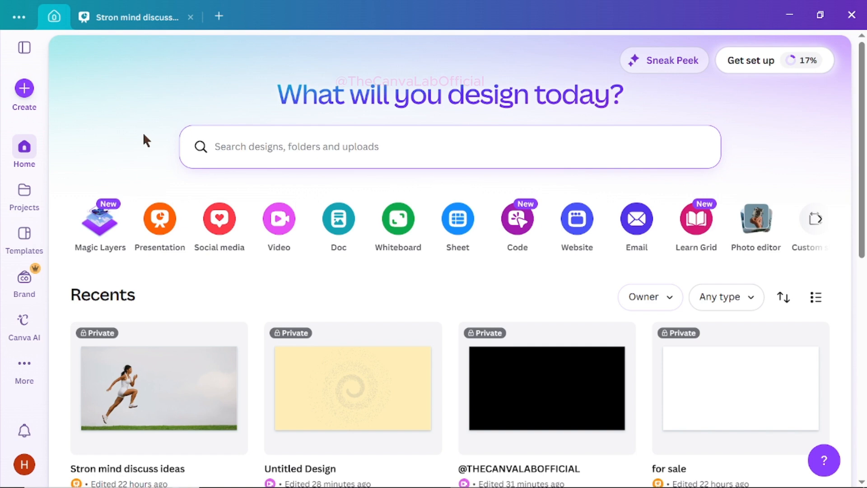
# - Open the "Stron mind discuss ideas" design and reposition the runner photo so it fills the page exactly
pyautogui.click(159, 384)
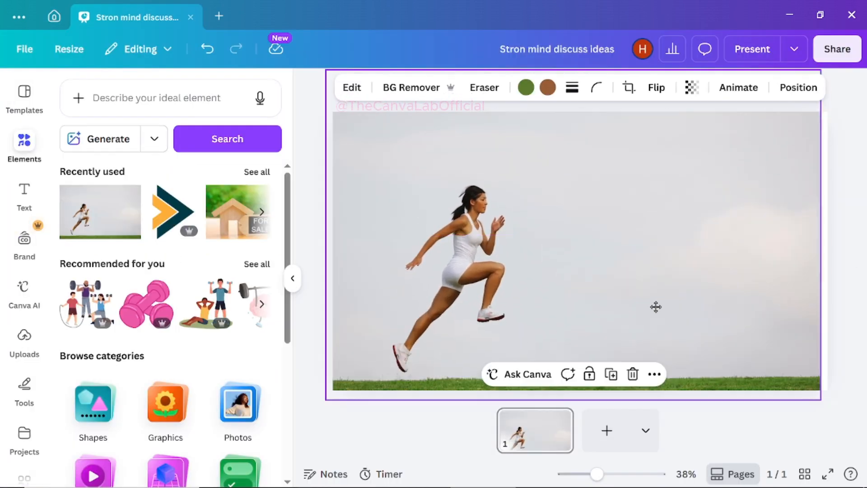
pyautogui.moveTo(621, 203); pyautogui.dragTo(568, 244)
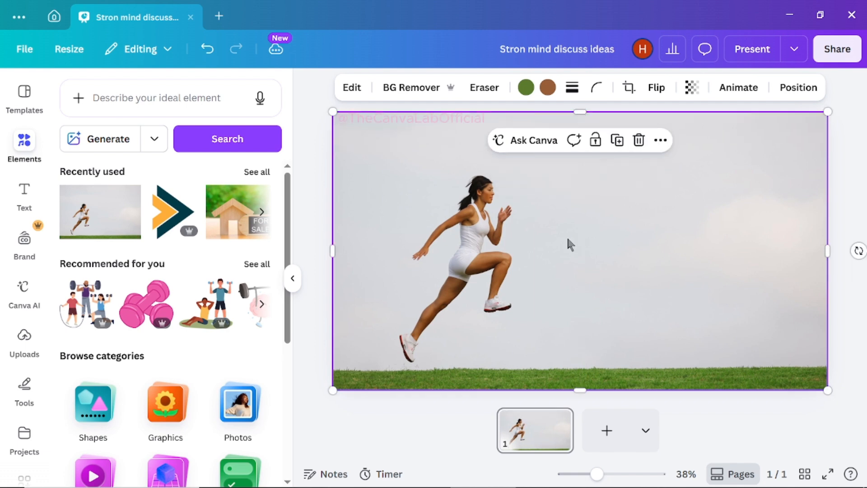
# - Add a heading reading "How to make", duplicate it, and place one copy near the page's upper edge above the runner
pyautogui.click(25, 203)
pyautogui.click(153, 311)
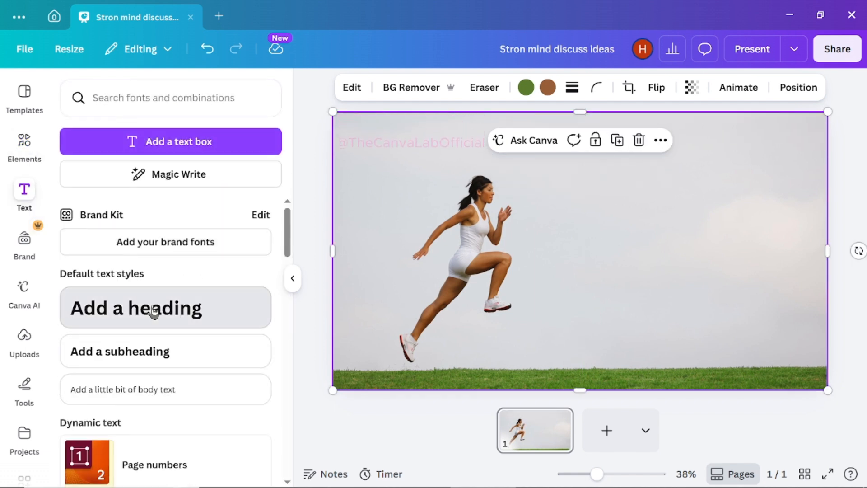
pyautogui.write('How to make')
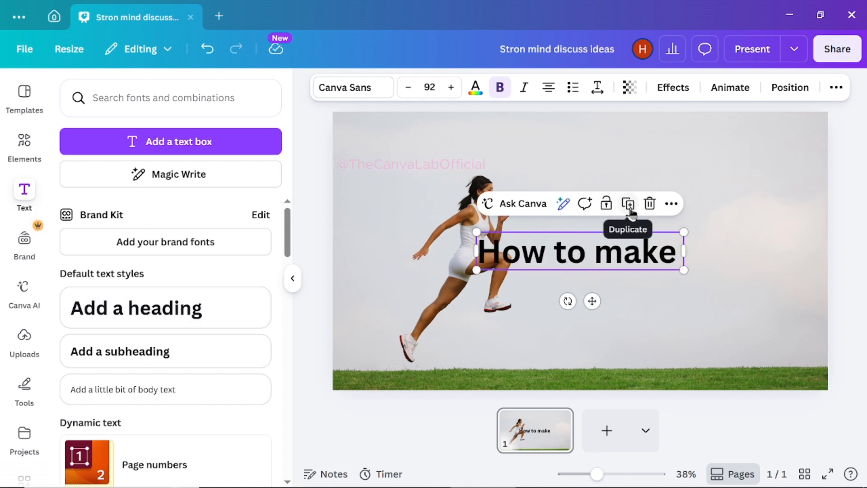
pyautogui.click(628, 204)
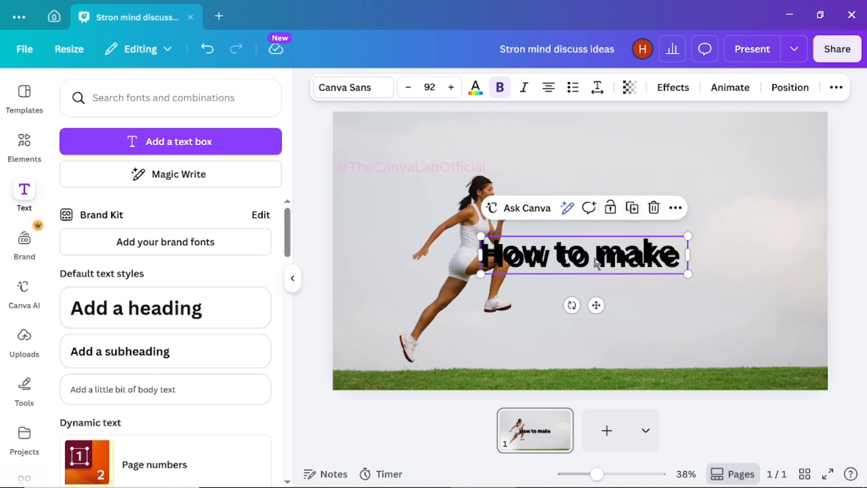
pyautogui.moveTo(584, 255); pyautogui.dragTo(471, 156)
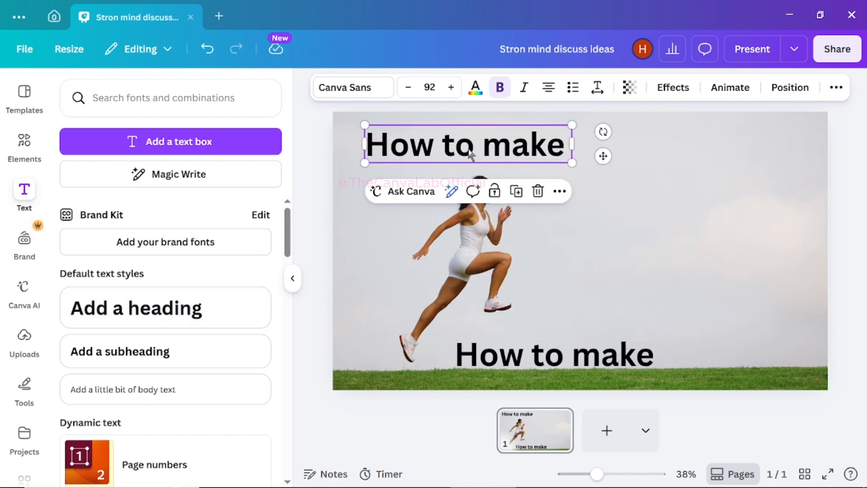
# - Set the upper "How to make" text in the Chewy font and reduce its size to 79.8
pyautogui.click(378, 92)
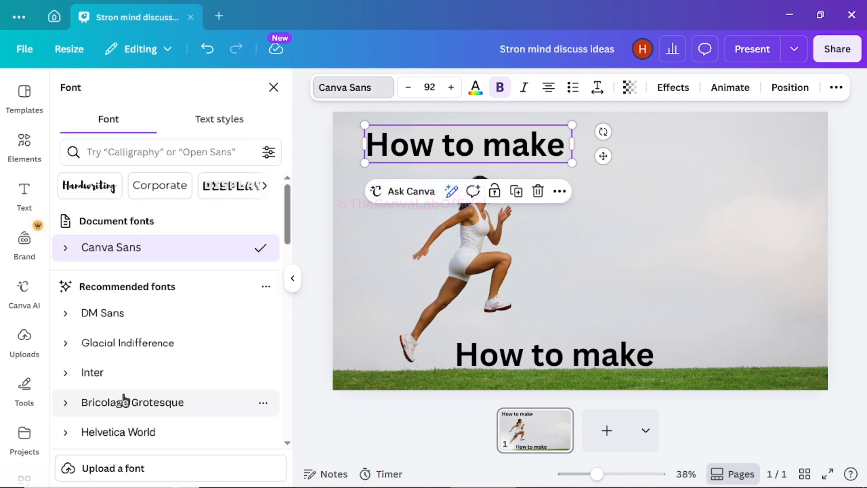
pyautogui.scroll(-5, 181, 397)
pyautogui.click(112, 385)
pyautogui.scroll(-5, 126, 373)
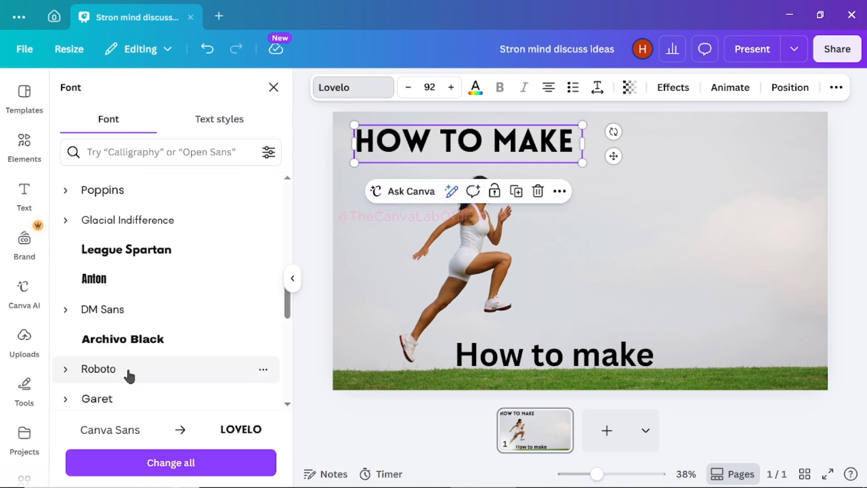
pyautogui.scroll(-5, 132, 352)
pyautogui.scroll(-5, 135, 343)
pyautogui.click(138, 334)
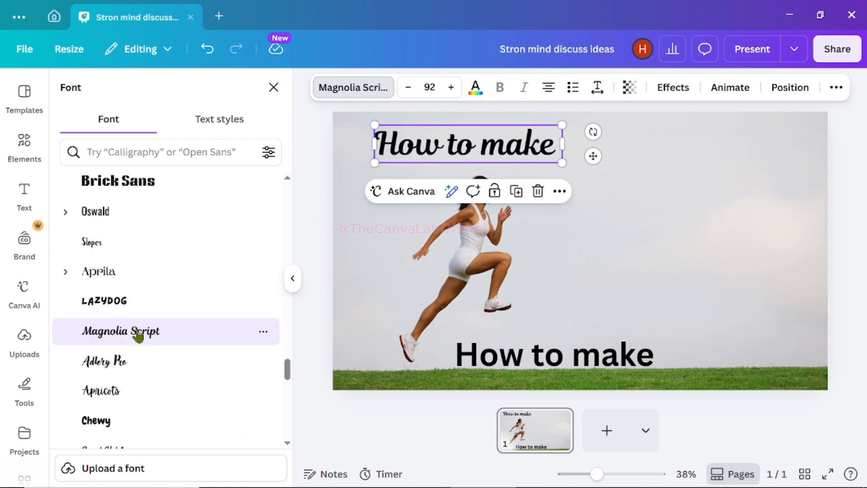
pyautogui.click(72, 421)
pyautogui.moveTo(550, 162); pyautogui.dragTo(530, 158)
# - Color the upper "How to make" text with the purple-to-orange gradient
pyautogui.click(475, 89)
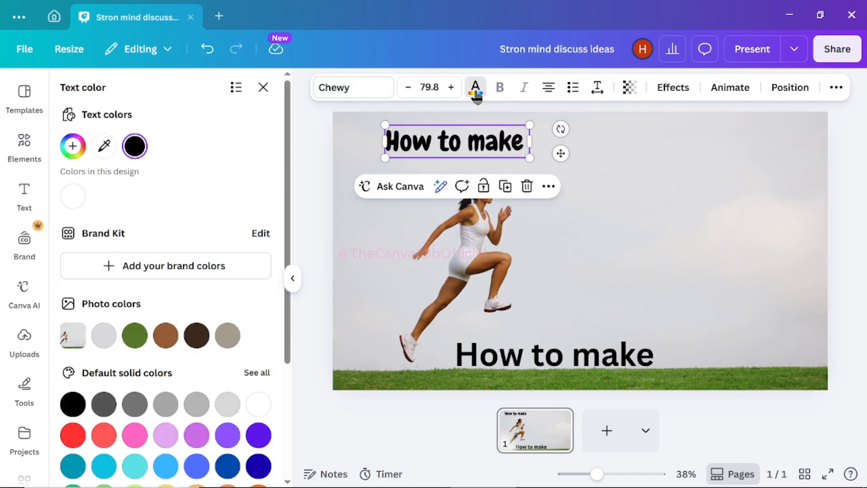
pyautogui.click(165, 339)
pyautogui.scroll(-2, 166, 342)
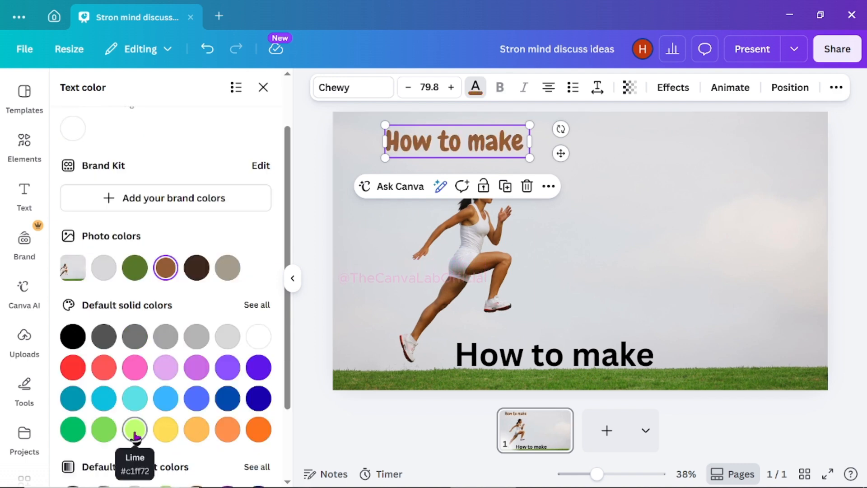
pyautogui.click(103, 426)
pyautogui.scroll(-2, 168, 408)
pyautogui.click(227, 401)
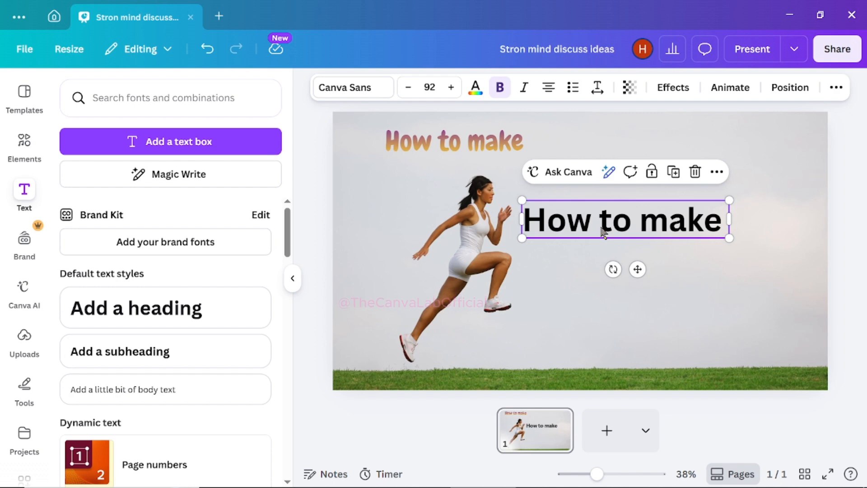
# - Replace the black "How to make" text beside the runner with "Motivational"
pyautogui.doubleClick(624, 224)
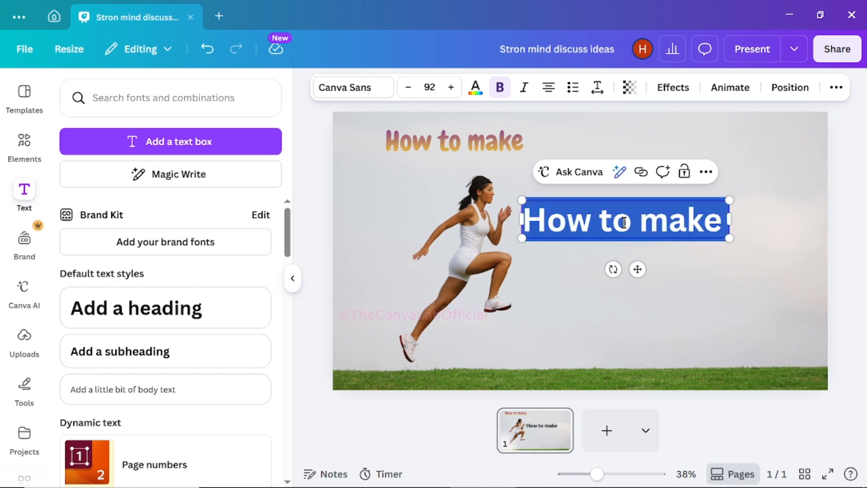
pyautogui.write('M')
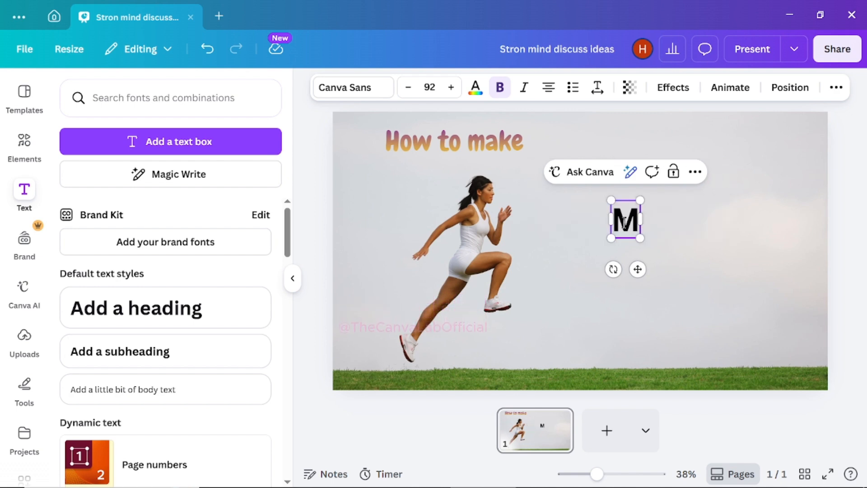
pyautogui.write('otivational')
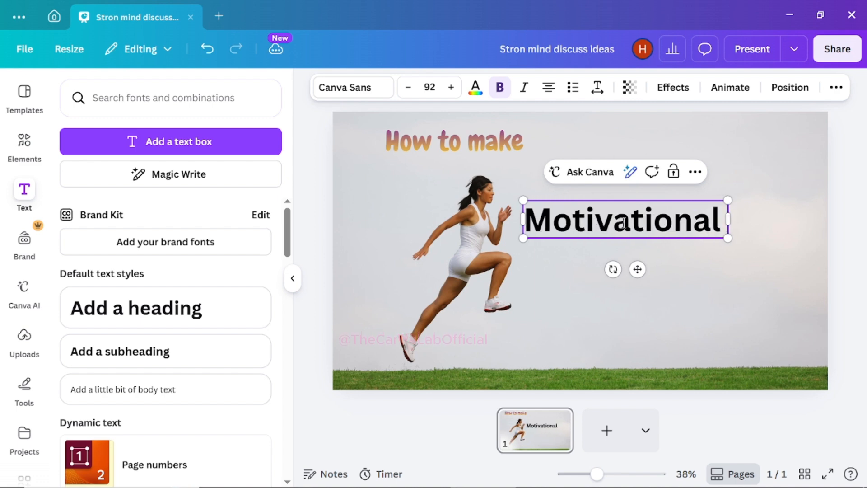
pyautogui.click(847, 230)
# - Duplicate the "Motivational" text and change the copy just below it to "Quotes"
pyautogui.click(693, 219)
pyautogui.click(673, 172)
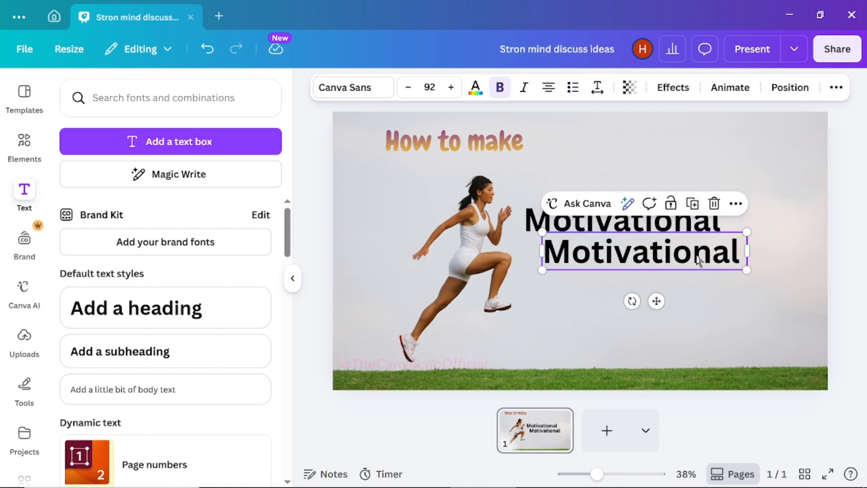
pyautogui.doubleClick(697, 258)
pyautogui.write('Q')
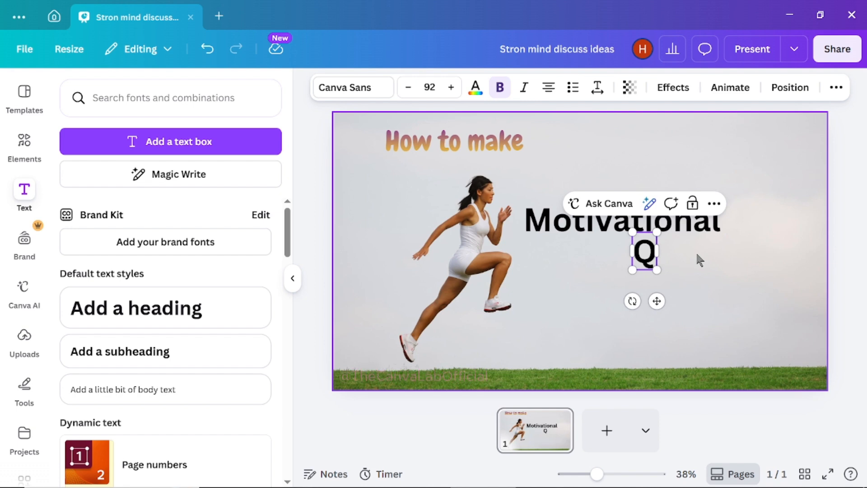
pyautogui.write('uotes')
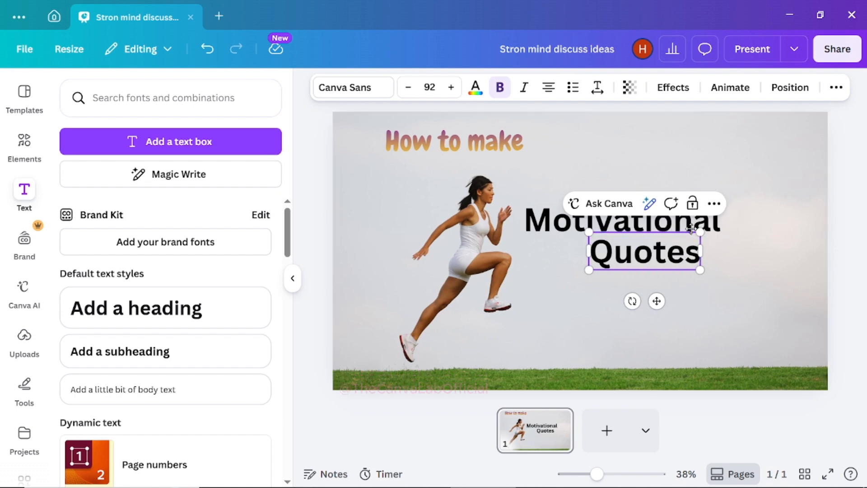
pyautogui.click(813, 286)
# - Duplicate a text line, place the copy below "Quotes", and change its wording to "Thumbnail"
pyautogui.click(657, 232)
pyautogui.click(675, 177)
pyautogui.moveTo(646, 253); pyautogui.dragTo(650, 332)
pyautogui.doubleClick(648, 305)
pyautogui.write('Thumbnail')
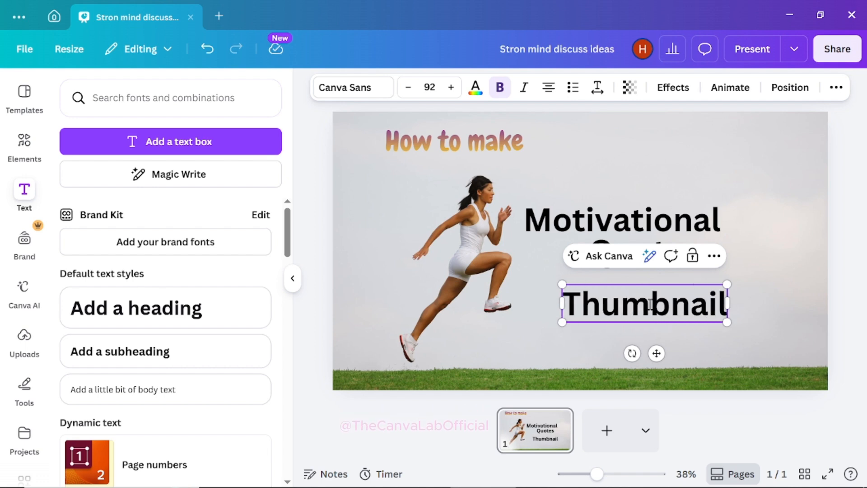
pyautogui.click(853, 219)
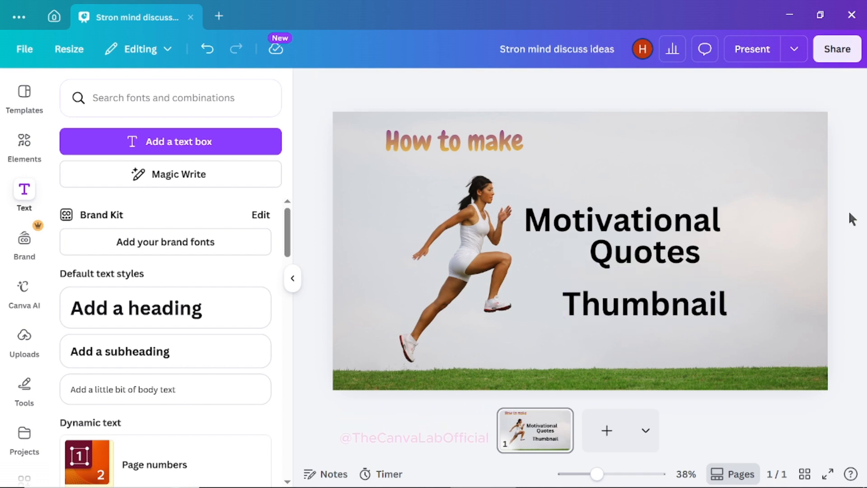
# - Change the "Motivational" text's font to Intro Rust
pyautogui.click(619, 221)
pyautogui.click(352, 87)
pyautogui.scroll(-10, 159, 396)
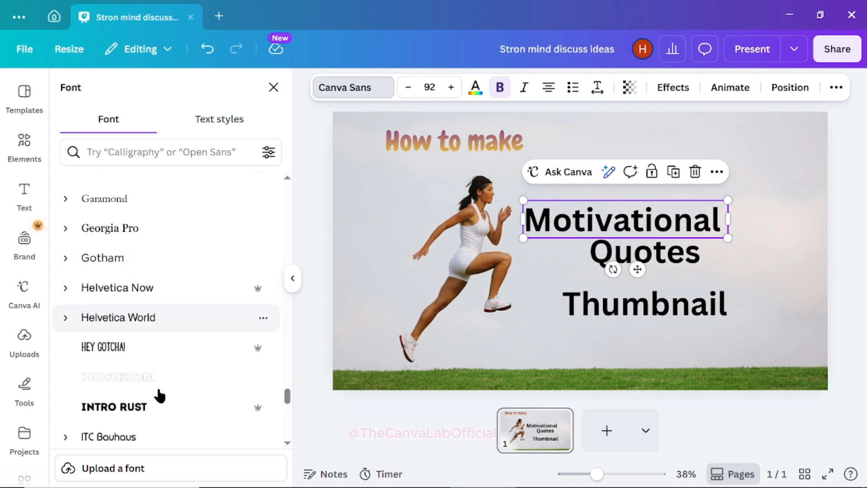
pyautogui.click(122, 341)
# - Apply the Drop shadow effect to the "Motivational" text and make the shadow red
pyautogui.click(674, 88)
pyautogui.click(104, 153)
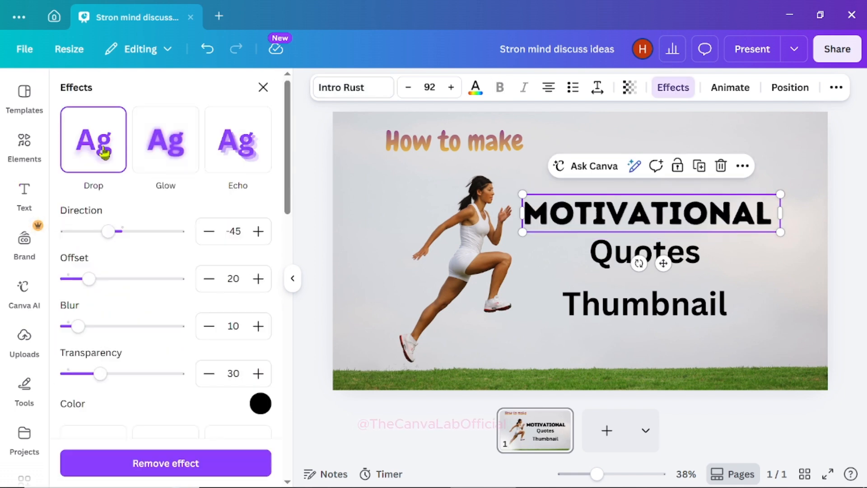
pyautogui.moveTo(112, 229); pyautogui.dragTo(74, 230)
pyautogui.click(261, 404)
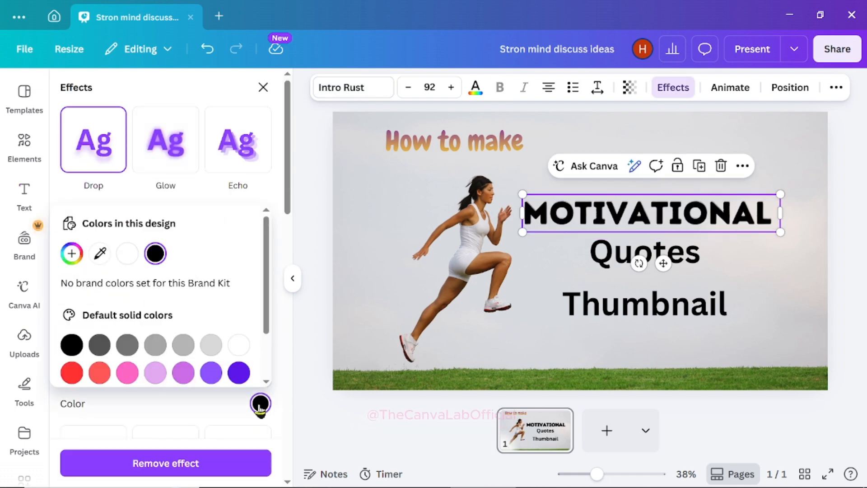
pyautogui.click(72, 373)
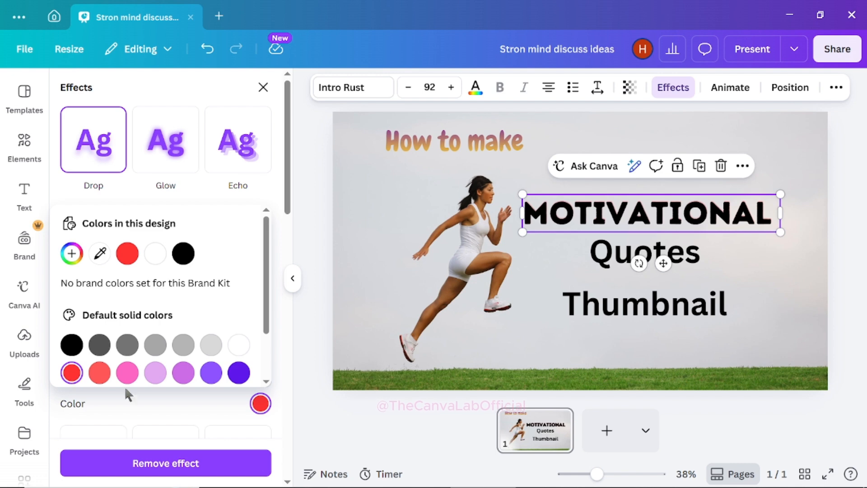
pyautogui.click(294, 210)
# - Adjust the "Motivational" shadow's direction and set its offset to 100, blur to 84 and transparency to 69
pyautogui.moveTo(69, 231); pyautogui.dragTo(87, 230)
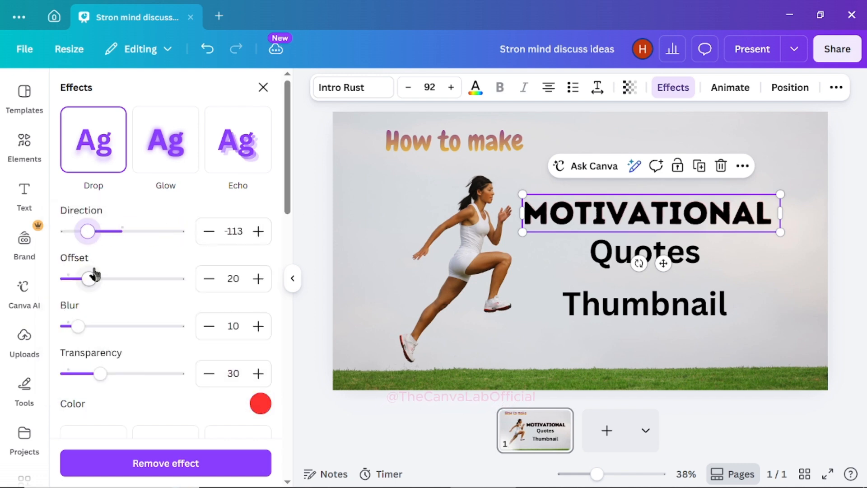
pyautogui.moveTo(88, 277); pyautogui.dragTo(184, 283)
pyautogui.moveTo(78, 325); pyautogui.dragTo(161, 326)
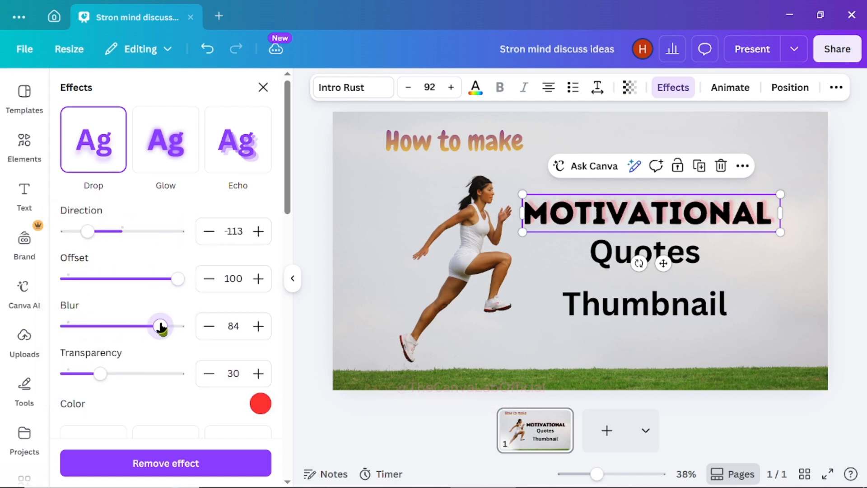
pyautogui.moveTo(100, 374); pyautogui.dragTo(145, 374)
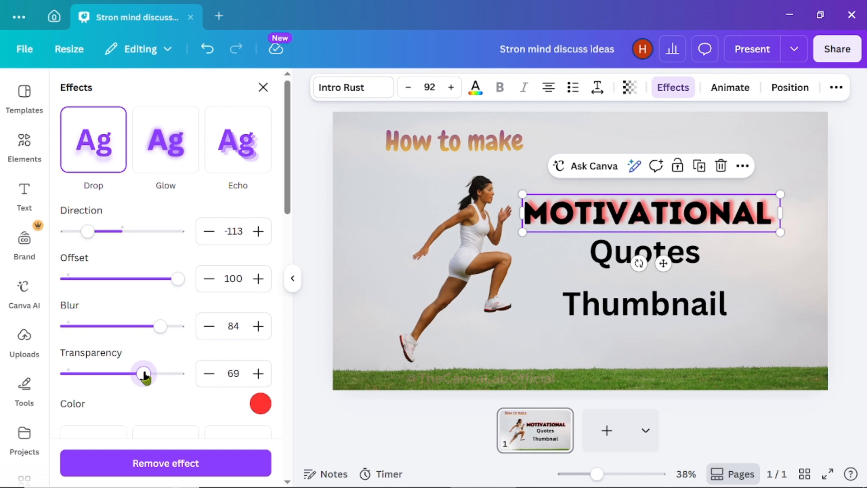
pyautogui.moveTo(87, 231)
pyautogui.mouseDown()
pyautogui.moveTo(72, 231)
pyautogui.moveTo(112, 230)
pyautogui.moveTo(95, 232)
pyautogui.mouseUp()
pyautogui.scroll(-3, 203, 216)
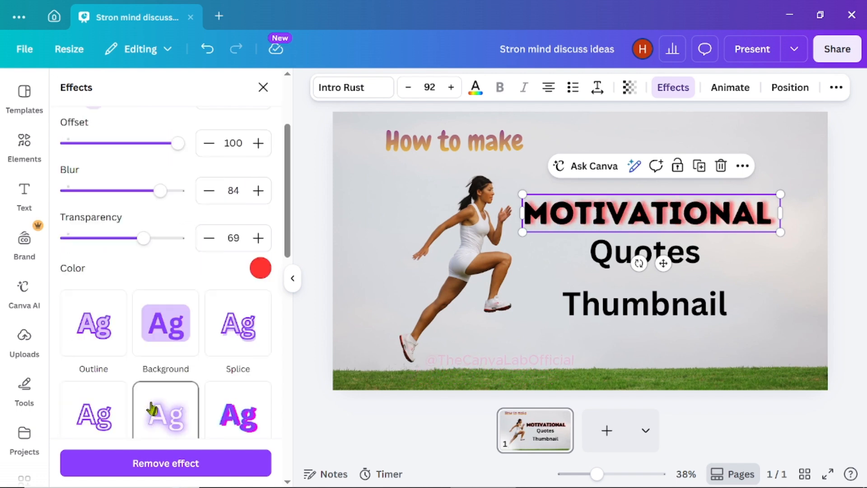
pyautogui.scroll(2, 292, 208)
# - Shrink "Quotes" to size 60.2 under the end of "Motivational", and enlarge "Thumbnail" to size 133 beneath them
pyautogui.click(607, 262)
pyautogui.moveTo(701, 272); pyautogui.dragTo(747, 253)
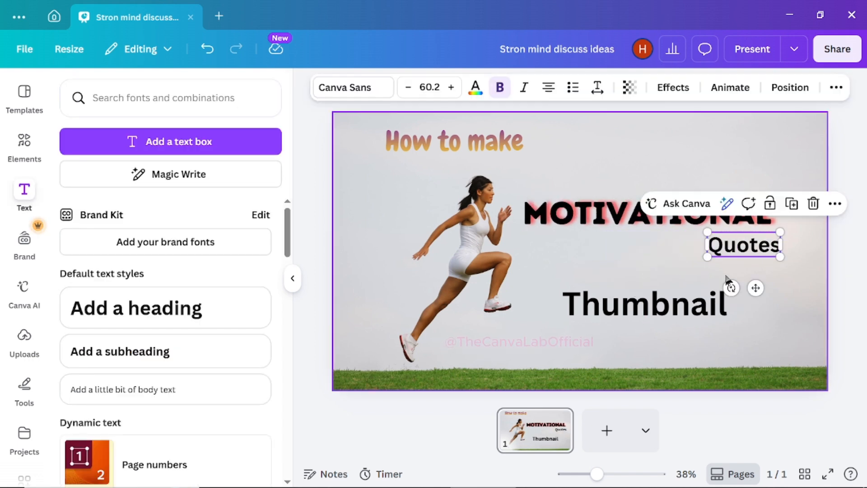
pyautogui.click(632, 298)
pyautogui.moveTo(712, 304); pyautogui.dragTo(780, 321)
pyautogui.moveTo(665, 293)
pyautogui.mouseDown()
pyautogui.moveTo(645, 316)
pyautogui.moveTo(653, 293)
pyautogui.mouseUp()
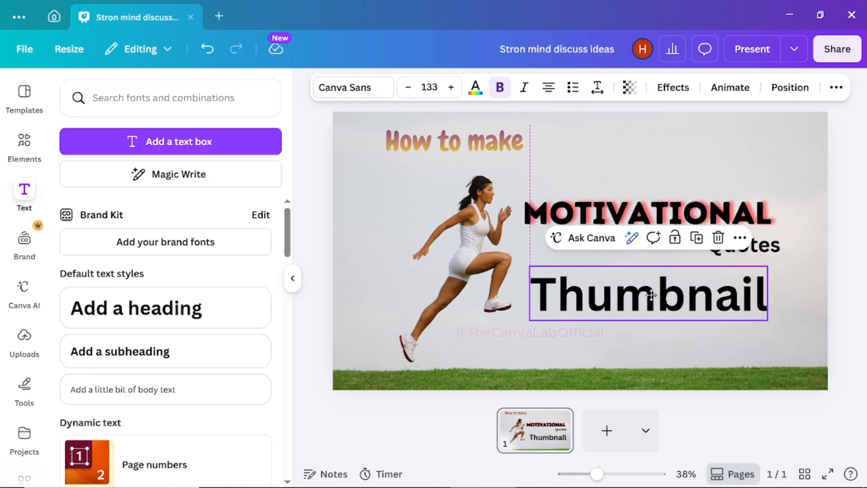
# - Change the "Thumbnail" text's font to Lovelo
pyautogui.click(354, 87)
pyautogui.click(140, 352)
pyautogui.scroll(-5, 139, 352)
pyautogui.click(108, 341)
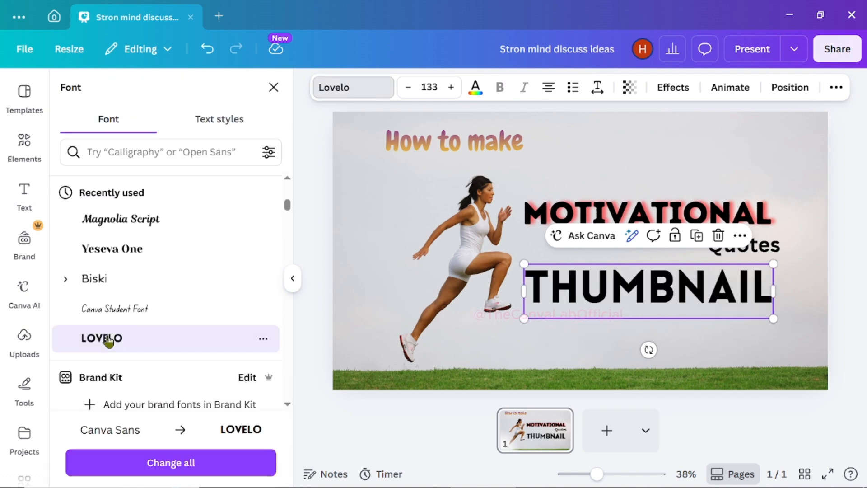
# - Apply the Echo effect to the "Thumbnail" text with an offset of 72 and a direction of 97
pyautogui.click(679, 90)
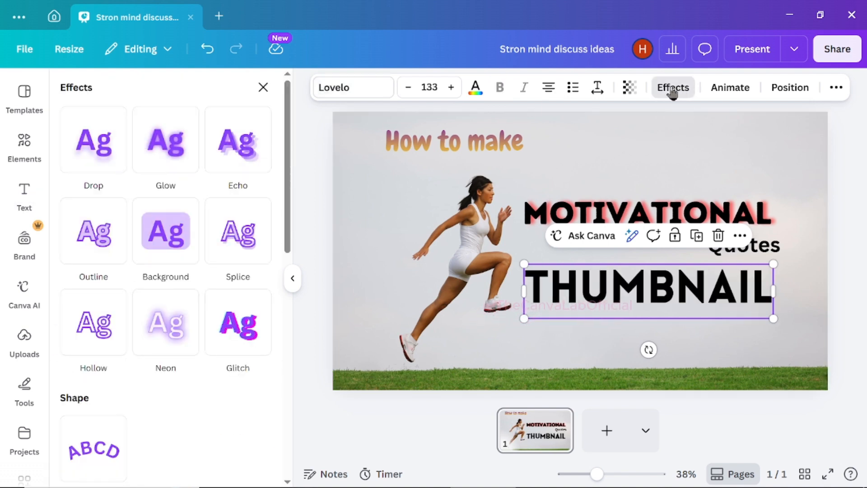
pyautogui.click(239, 144)
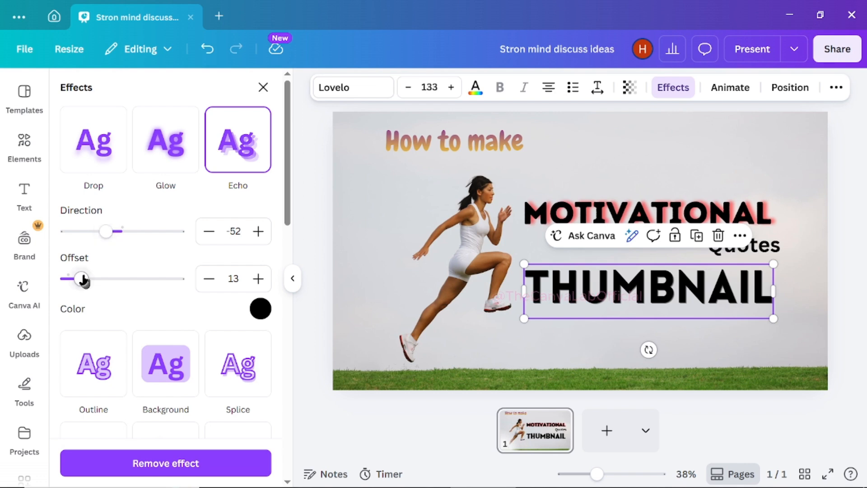
pyautogui.moveTo(81, 278); pyautogui.dragTo(147, 279)
pyautogui.moveTo(107, 232); pyautogui.dragTo(154, 240)
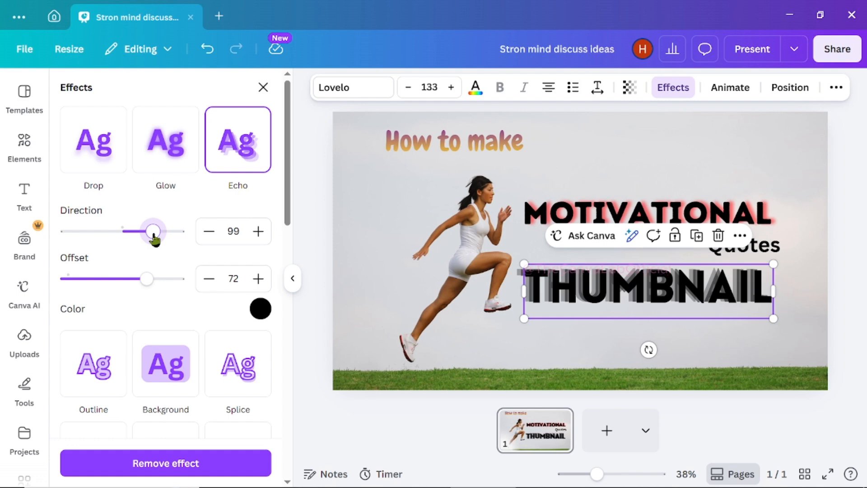
pyautogui.moveTo(154, 239)
pyautogui.mouseDown()
pyautogui.moveTo(169, 232)
pyautogui.moveTo(154, 232)
pyautogui.mouseUp()
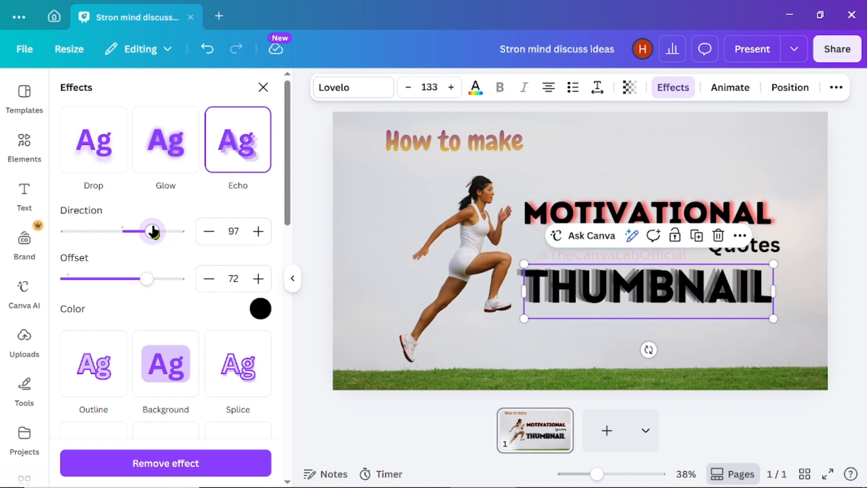
# - Set the echo color of the "Thumbnail" text to purple
pyautogui.click(260, 309)
pyautogui.scroll(-3, 155, 235)
pyautogui.click(182, 270)
pyautogui.click(211, 271)
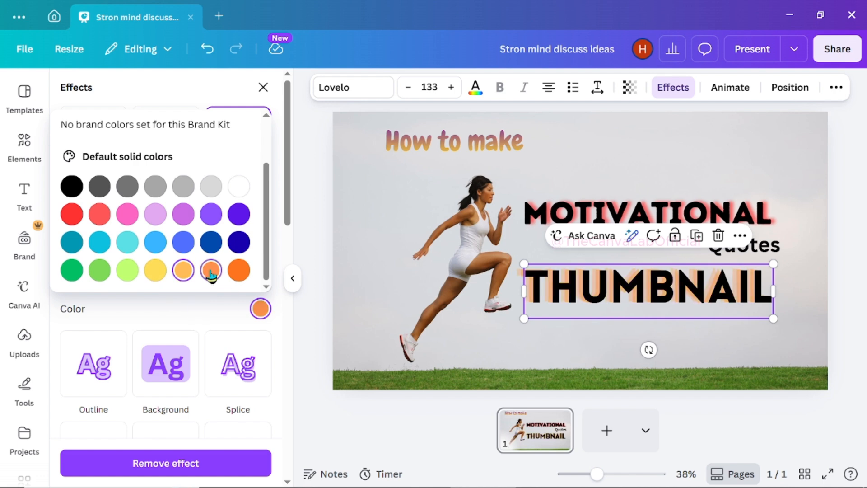
pyautogui.click(311, 208)
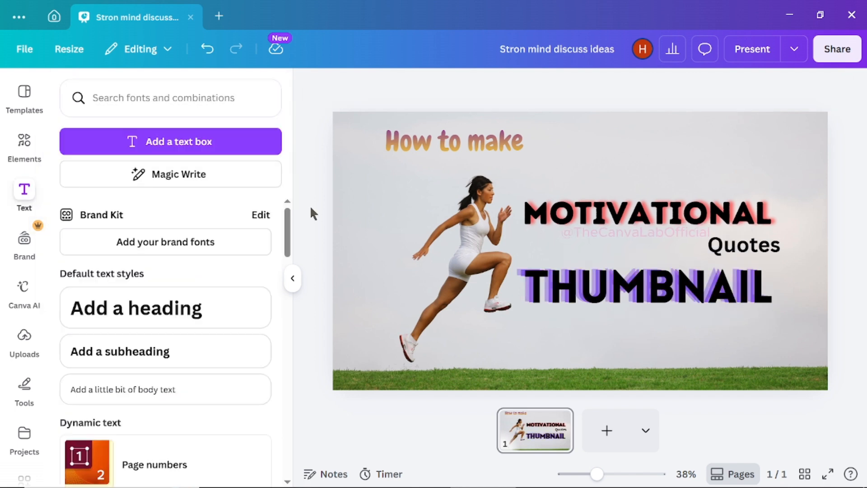
# - Shrink the "How to make" text to size 57 and place it directly above the start of "Motivational"
pyautogui.moveTo(453, 135); pyautogui.dragTo(610, 152)
pyautogui.click(851, 153)
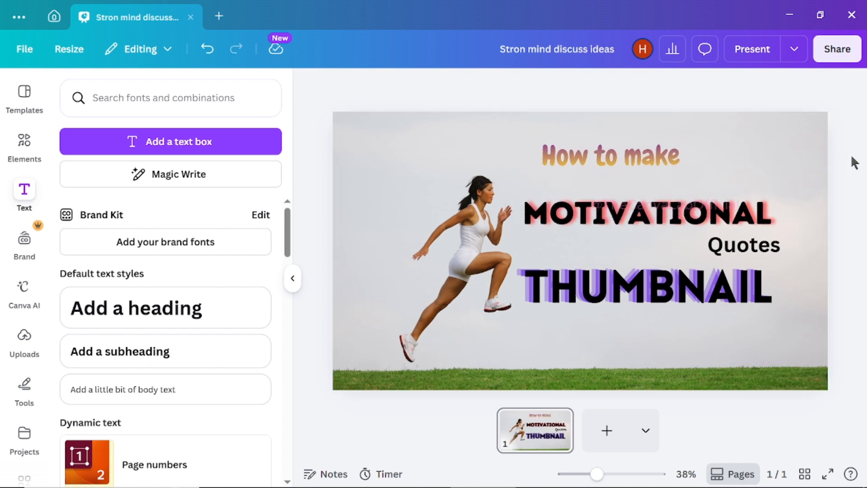
pyautogui.click(671, 158)
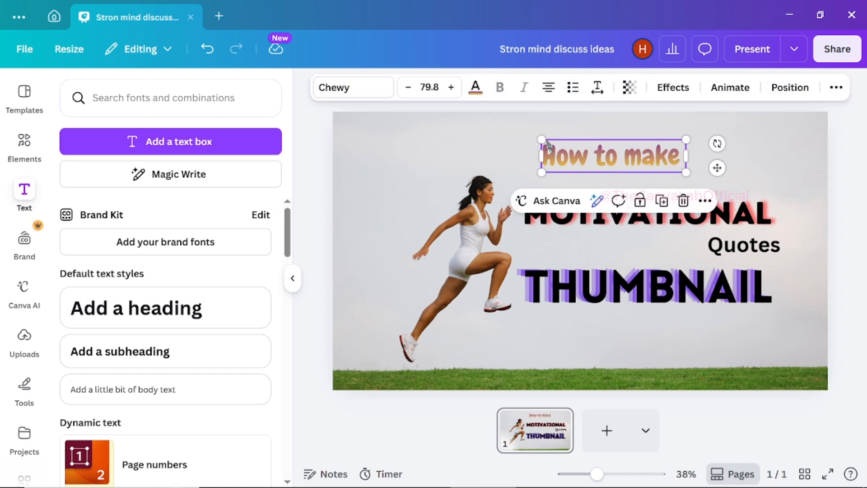
pyautogui.moveTo(582, 154); pyautogui.dragTo(556, 175)
pyautogui.moveTo(660, 194); pyautogui.dragTo(619, 187)
pyautogui.click(842, 180)
# - Apply the Outline effect to the "Quotes" text
pyautogui.click(752, 246)
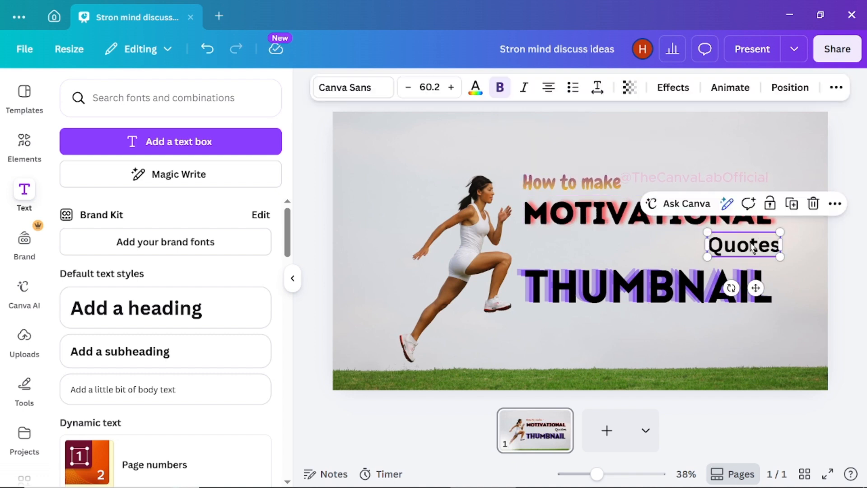
pyautogui.click(672, 87)
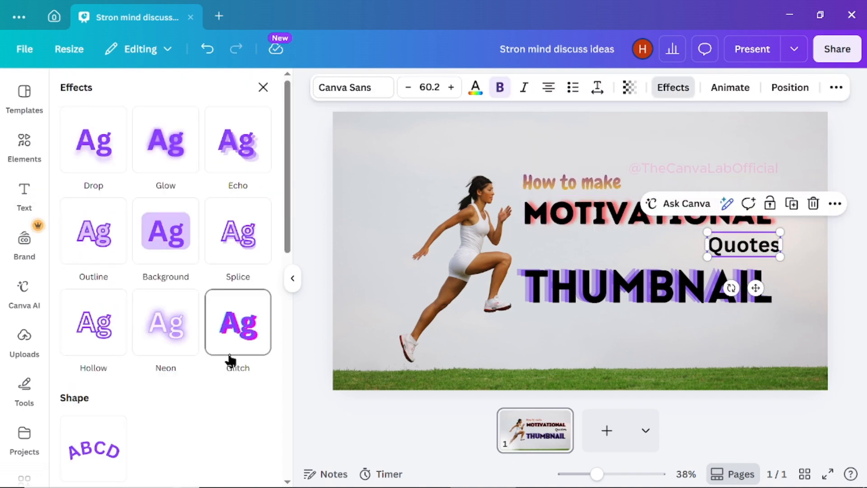
pyautogui.click(93, 234)
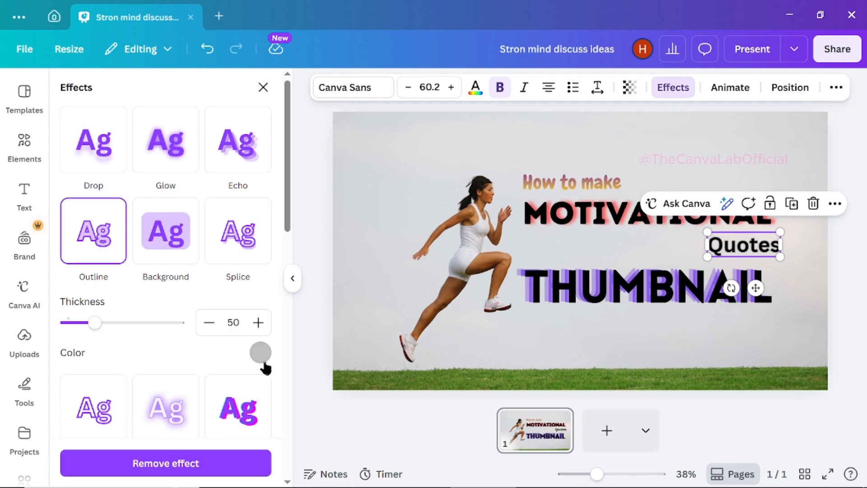
# - Try various outline colors on the "Quotes" text, including pink, purple, green, orange and violet
pyautogui.click(260, 352)
pyautogui.click(73, 321)
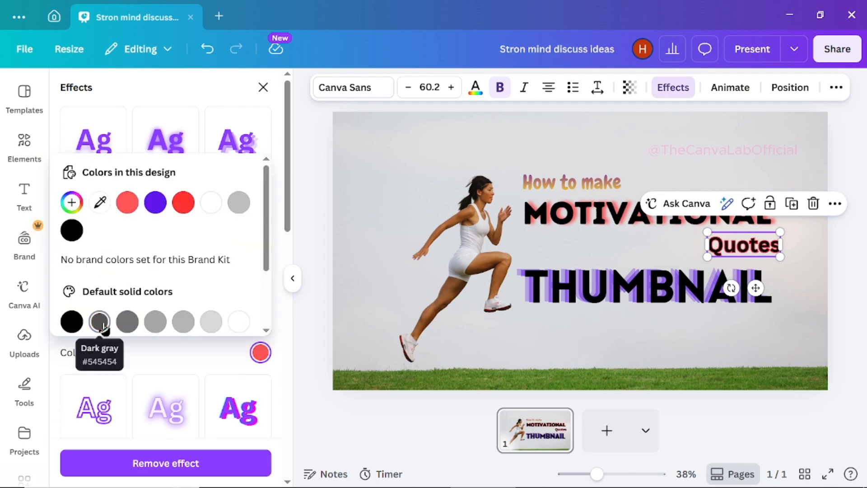
pyautogui.scroll(-2, 226, 271)
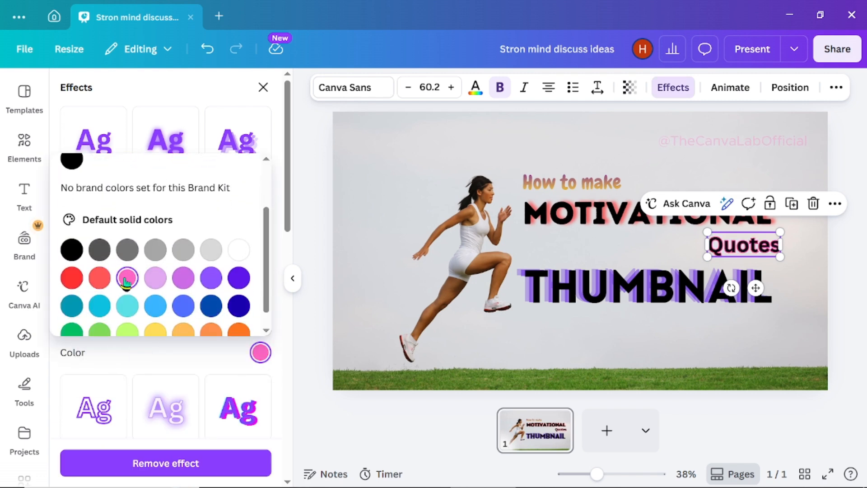
pyautogui.click(183, 277)
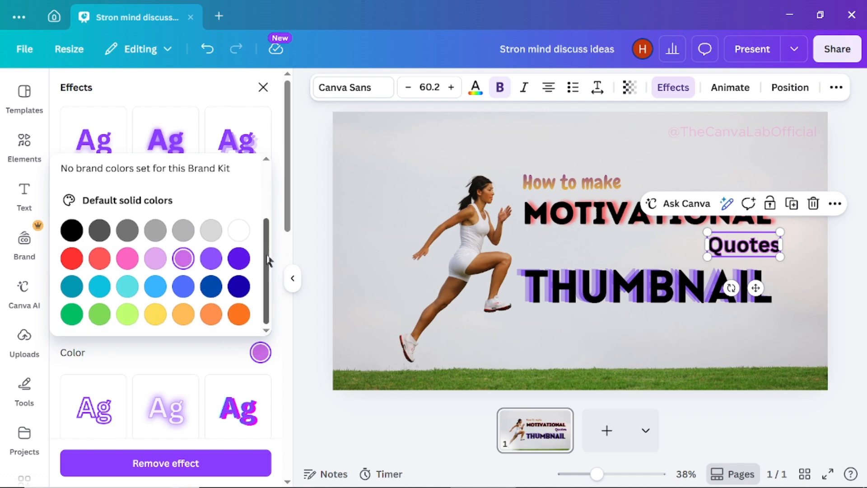
pyautogui.scroll(-1, 212, 307)
pyautogui.click(128, 314)
pyautogui.click(71, 316)
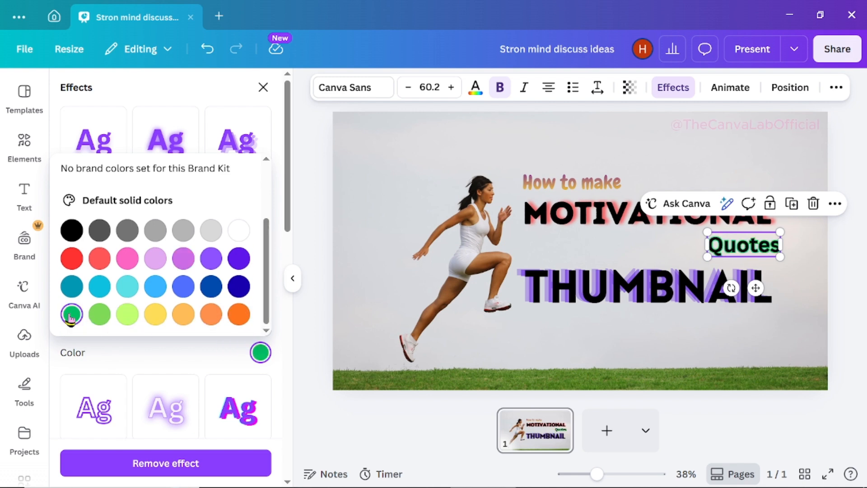
pyautogui.click(99, 259)
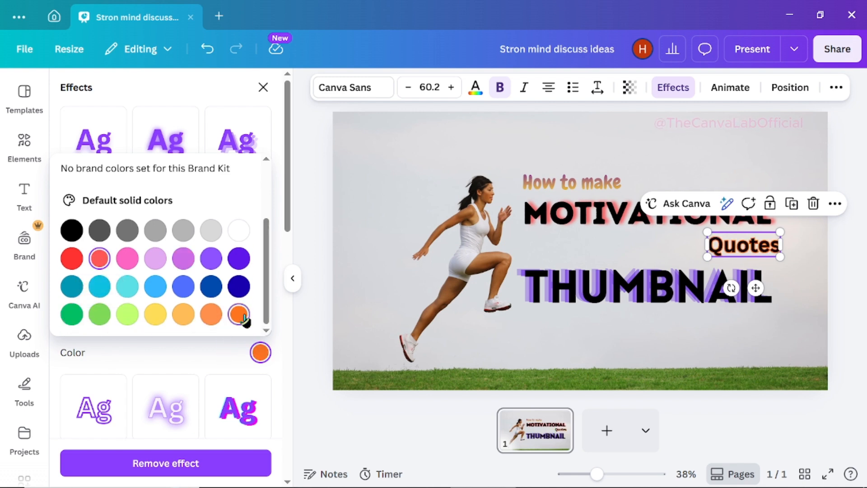
pyautogui.click(183, 315)
pyautogui.scroll(2, 265, 271)
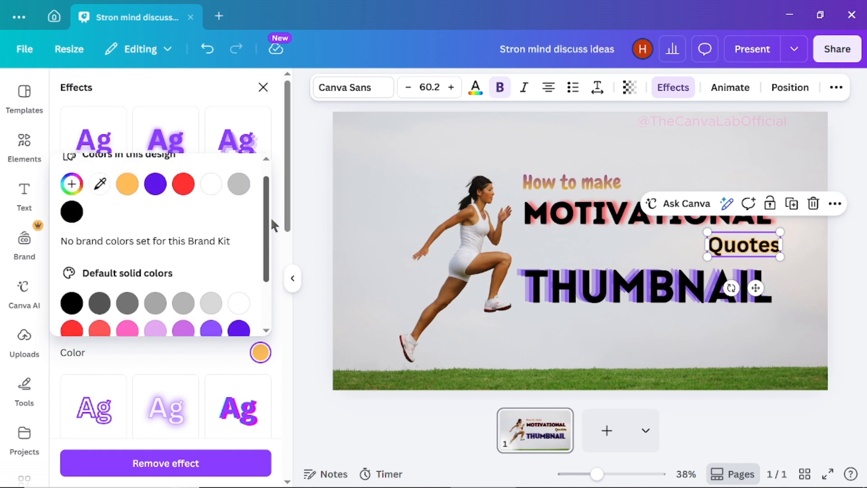
pyautogui.scroll(-2, 206, 289)
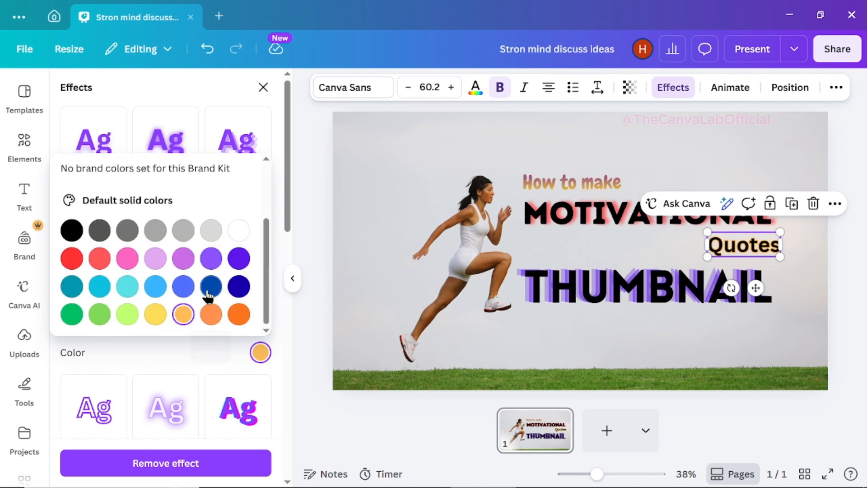
pyautogui.click(126, 288)
pyautogui.click(239, 258)
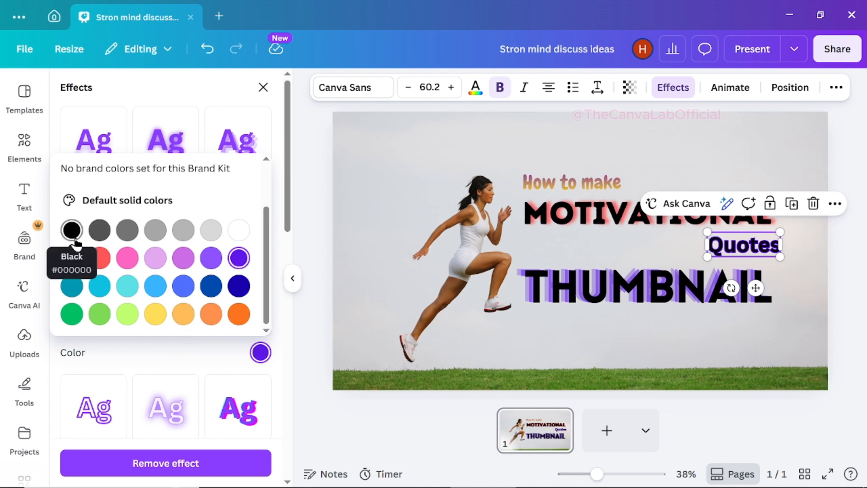
# - Set the "Quotes" outline color to white and its thickness to 145
pyautogui.click(241, 233)
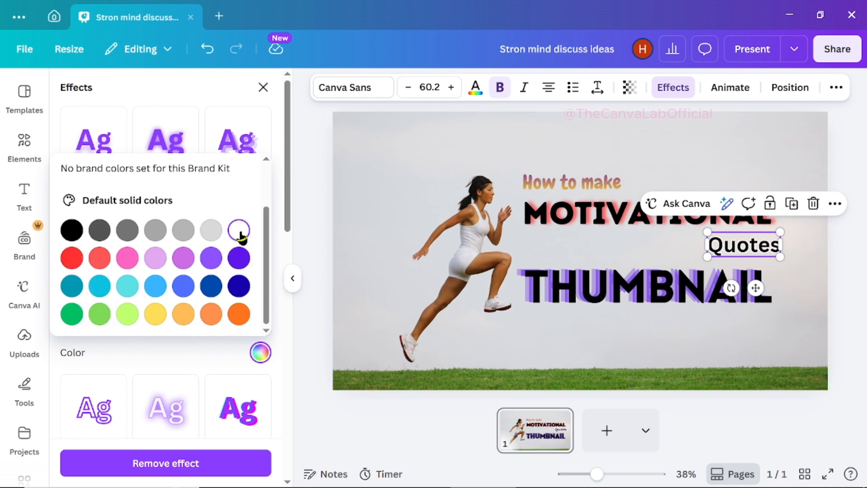
pyautogui.click(286, 225)
pyautogui.moveTo(93, 323); pyautogui.dragTo(148, 323)
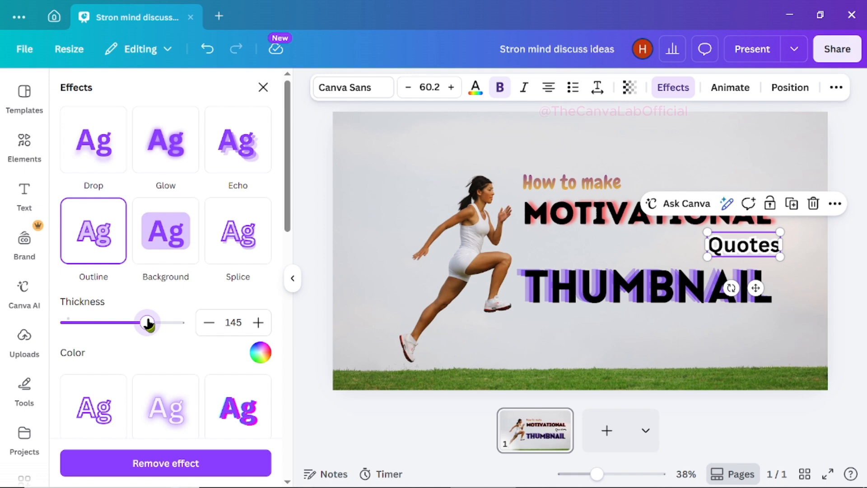
pyautogui.click(311, 319)
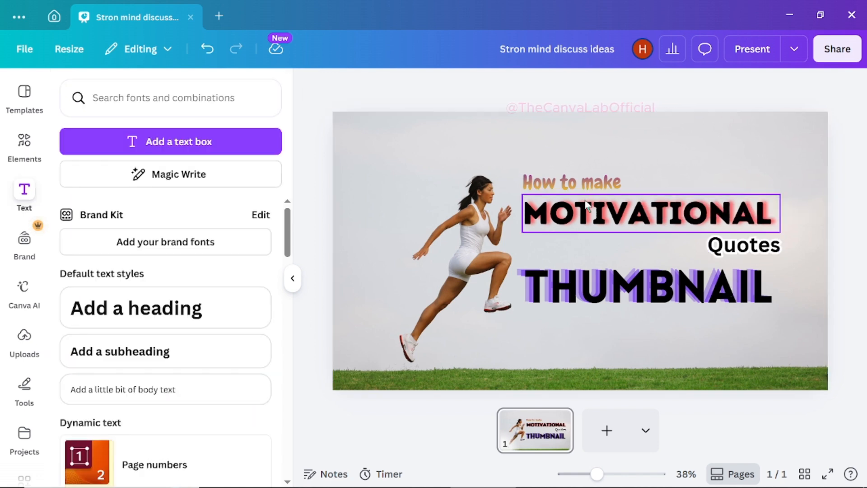
# - Replace the outline on the "Quotes" text with a Glow effect at intensity 60
pyautogui.click(743, 245)
pyautogui.click(673, 87)
pyautogui.scroll(2, 136, 170)
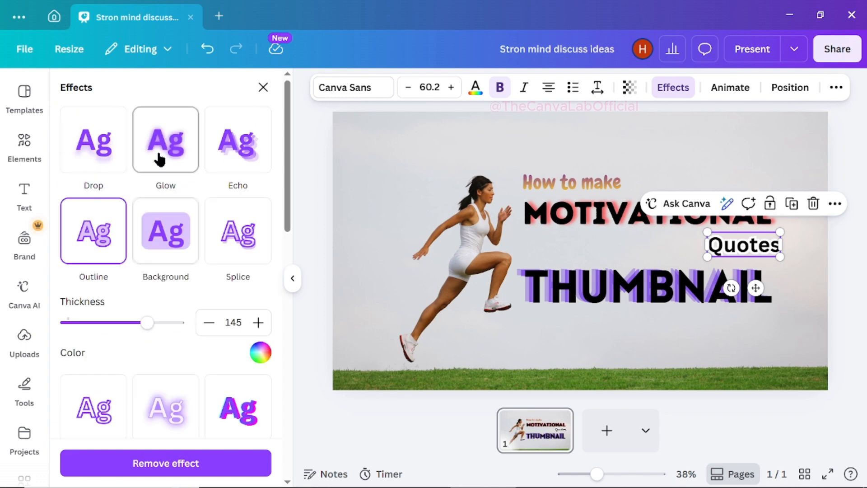
pyautogui.click(167, 145)
pyautogui.moveTo(115, 239)
pyautogui.mouseDown()
pyautogui.moveTo(180, 234)
pyautogui.moveTo(132, 238)
pyautogui.mouseUp()
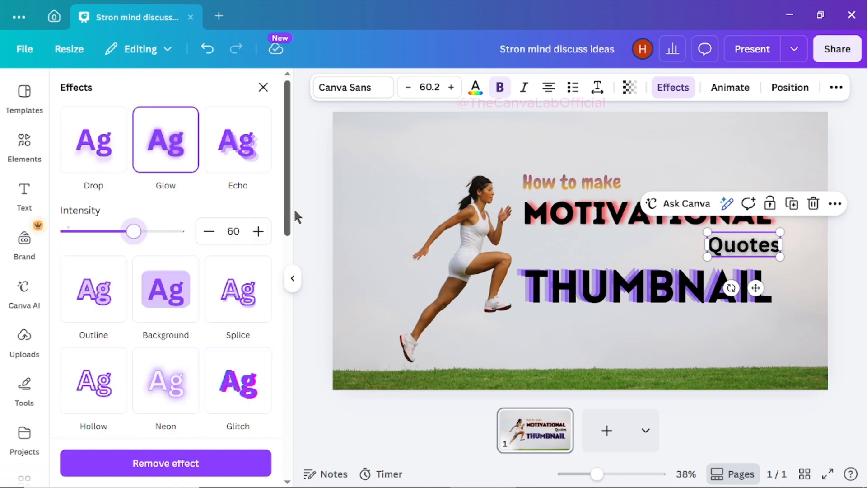
pyautogui.click(294, 197)
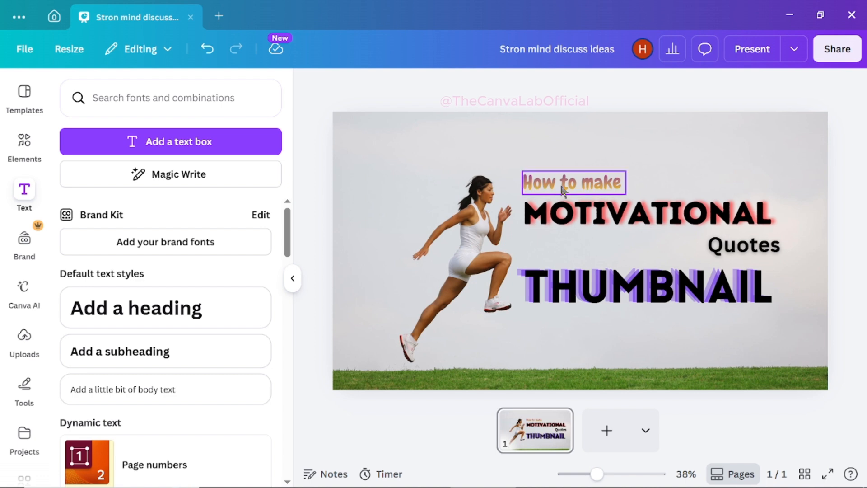
# - Move "How to make" up near the top of the design and apply the Curve shape to the "Motivational" text
pyautogui.moveTo(563, 183); pyautogui.dragTo(576, 132)
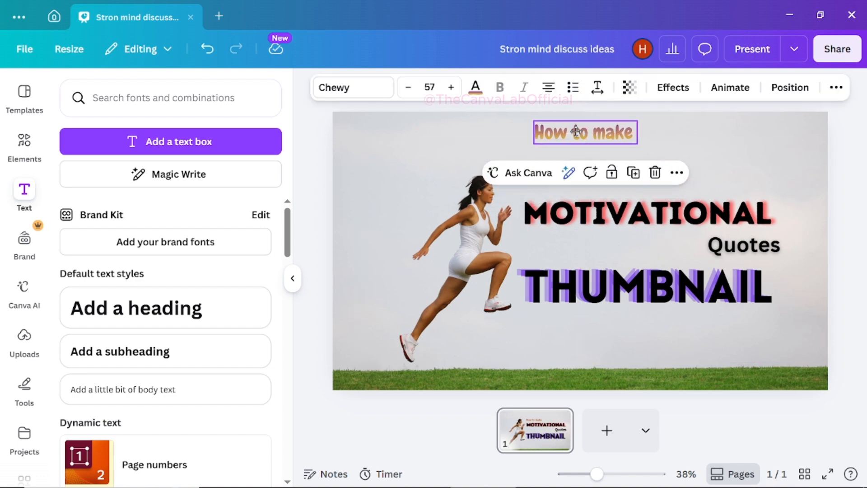
pyautogui.click(597, 219)
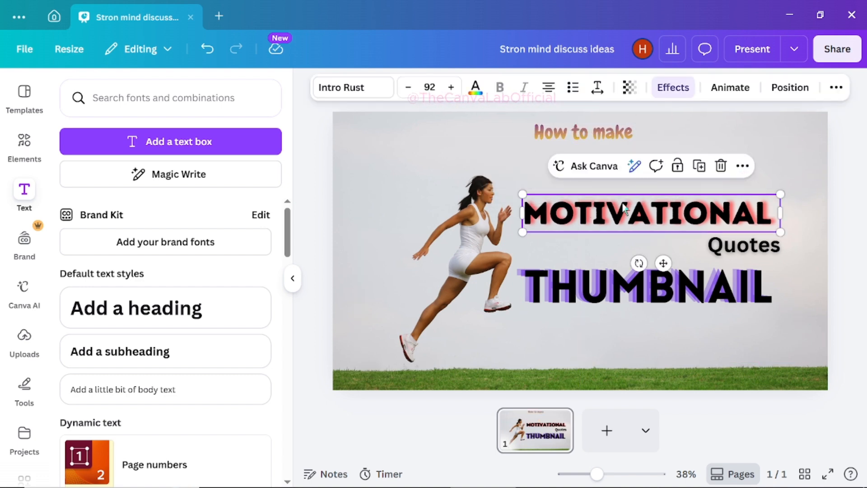
pyautogui.click(673, 89)
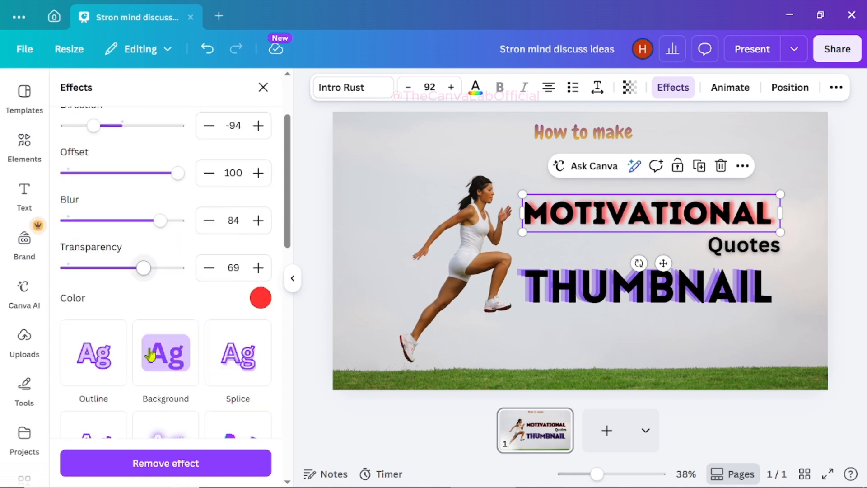
pyautogui.scroll(-5, 150, 356)
pyautogui.click(91, 299)
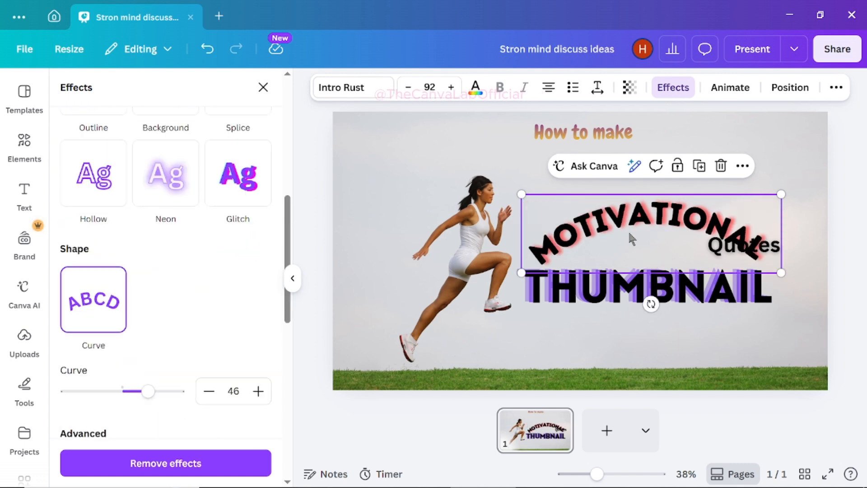
# - Enlarge the curved "Motivational" text to size 149 across the top of the design and move "How to make" below "Thumbnail"
pyautogui.moveTo(631, 238); pyautogui.dragTo(630, 208)
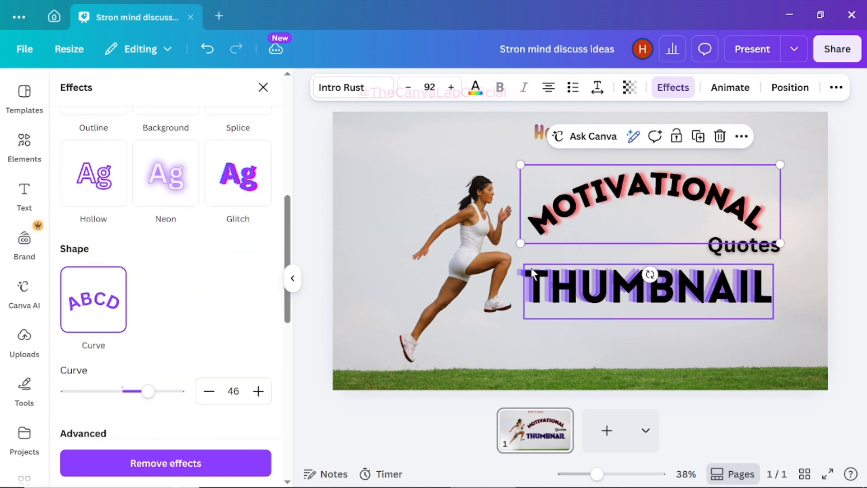
pyautogui.moveTo(520, 243); pyautogui.dragTo(360, 291)
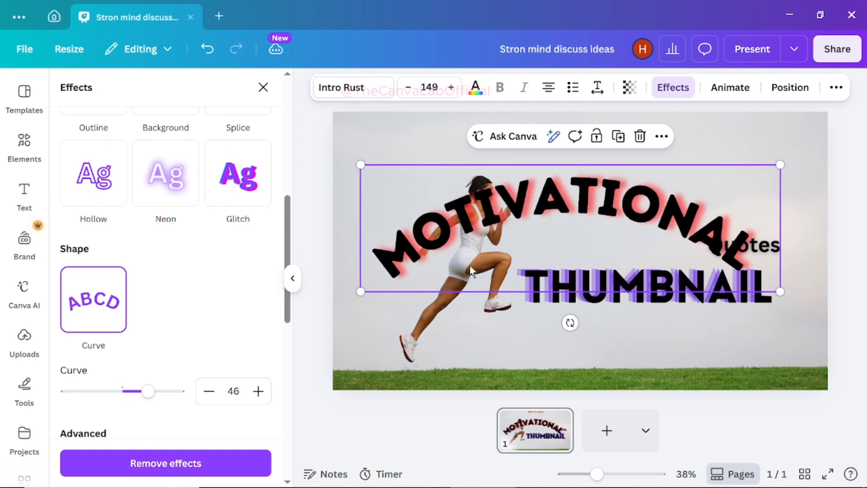
pyautogui.moveTo(538, 206)
pyautogui.mouseDown()
pyautogui.moveTo(530, 152)
pyautogui.moveTo(529, 192)
pyautogui.mouseUp()
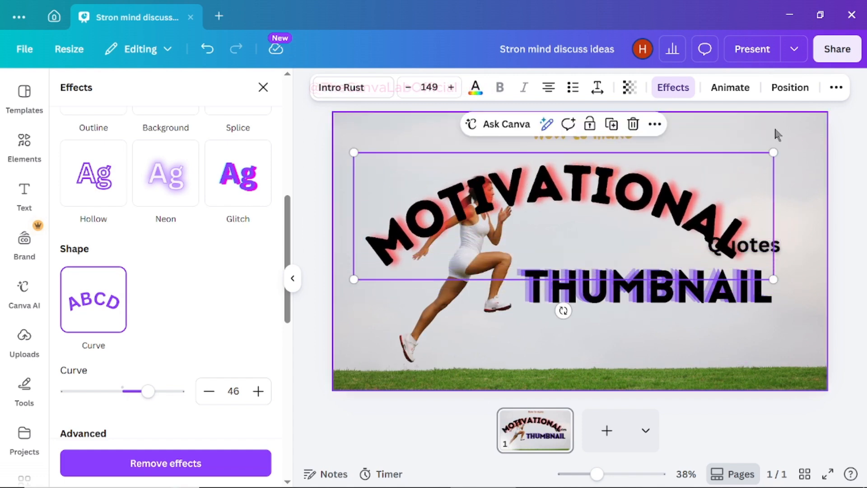
pyautogui.click(798, 156)
pyautogui.moveTo(587, 132); pyautogui.dragTo(589, 350)
pyautogui.moveTo(549, 187); pyautogui.dragTo(554, 135)
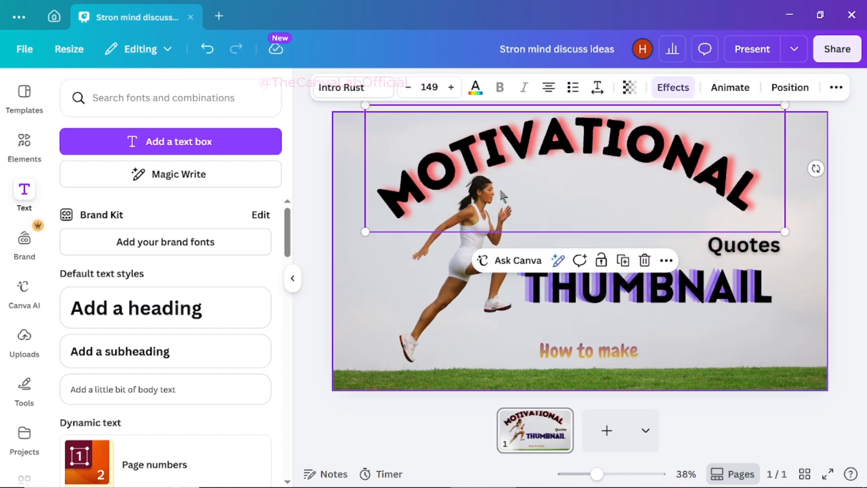
# - Set the curve of the "Motivational" text to 52
pyautogui.click(681, 88)
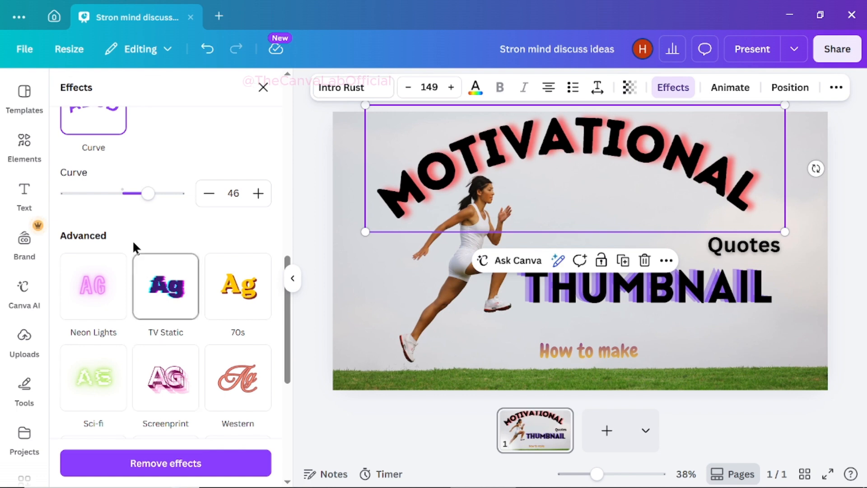
pyautogui.scroll(2, 149, 244)
pyautogui.moveTo(150, 266)
pyautogui.mouseDown()
pyautogui.moveTo(162, 262)
pyautogui.moveTo(153, 267)
pyautogui.mouseUp()
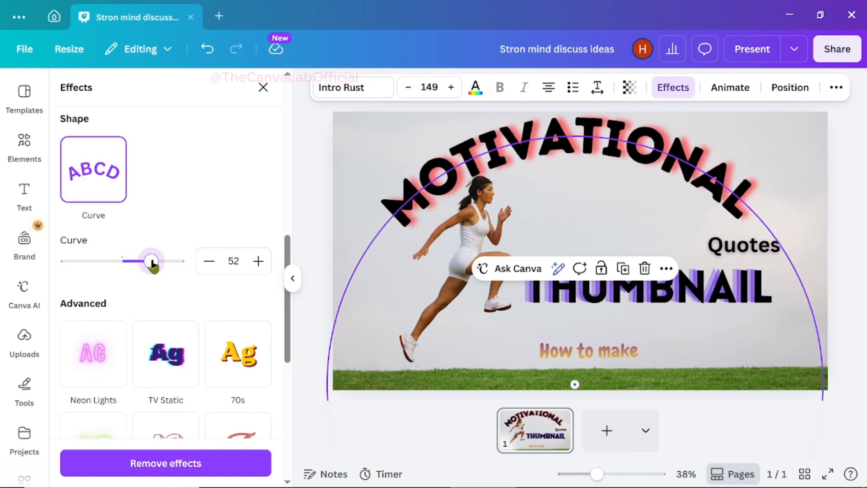
# - Set the letter spacing of the curved "Motivational" text to 97
pyautogui.click(599, 88)
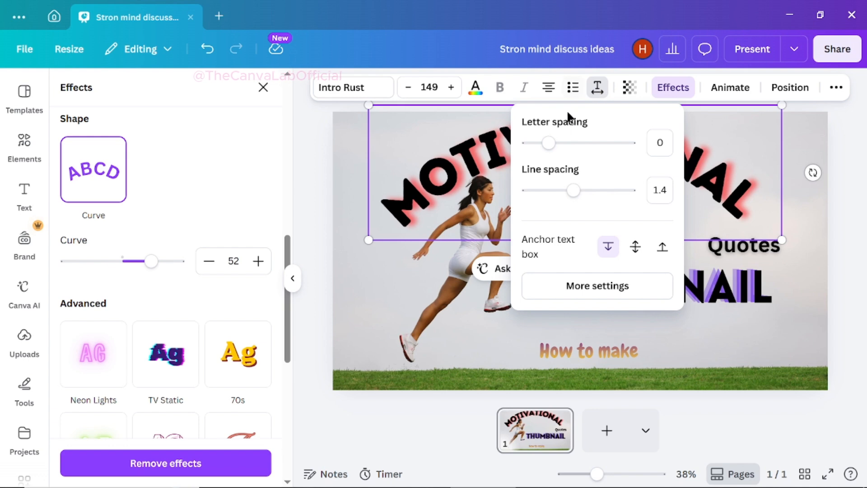
pyautogui.moveTo(550, 145)
pyautogui.mouseDown()
pyautogui.moveTo(538, 145)
pyautogui.moveTo(559, 150)
pyautogui.mouseUp()
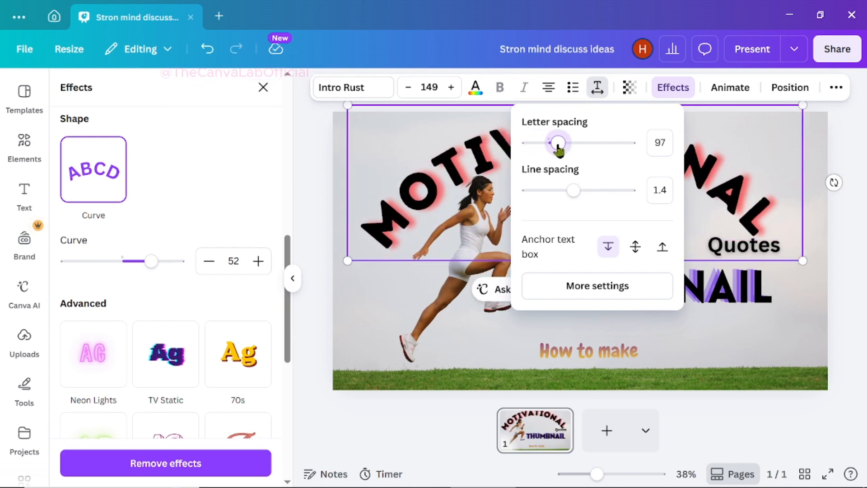
pyautogui.click(854, 272)
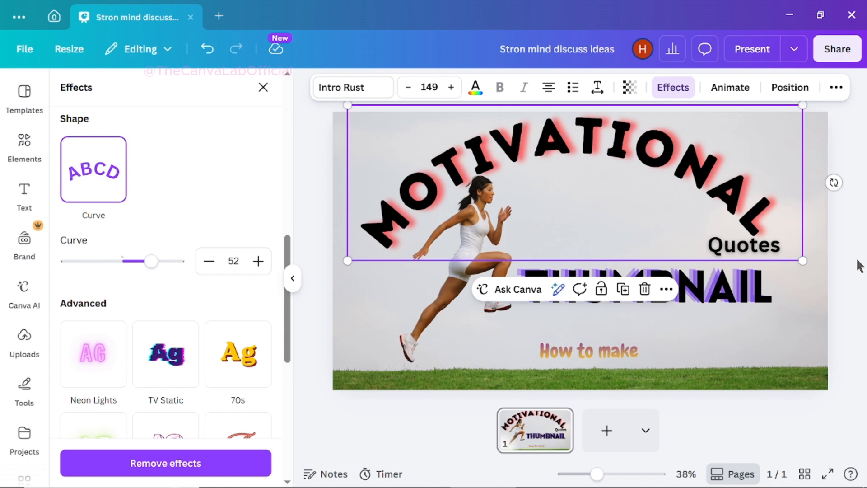
pyautogui.click(861, 263)
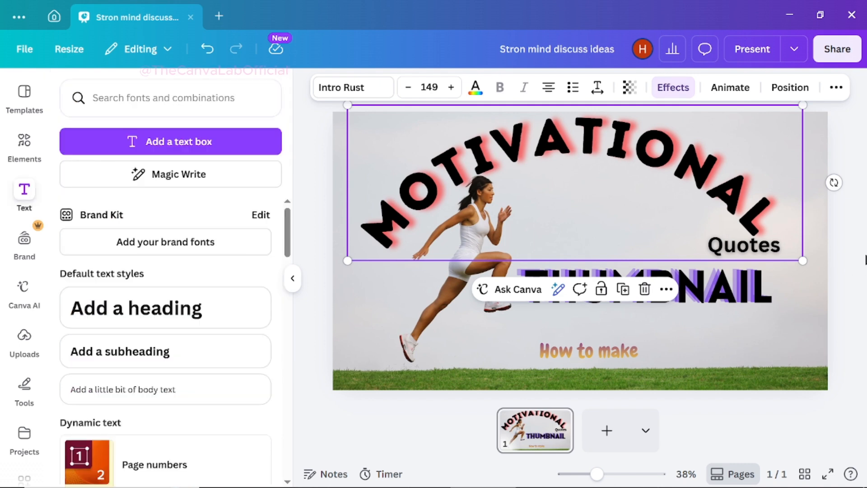
# - Move "Quotes" below the right end of "Thumbnail" and raise "Thumbnail" slightly towards the curved "Motivational" text
pyautogui.click(728, 253)
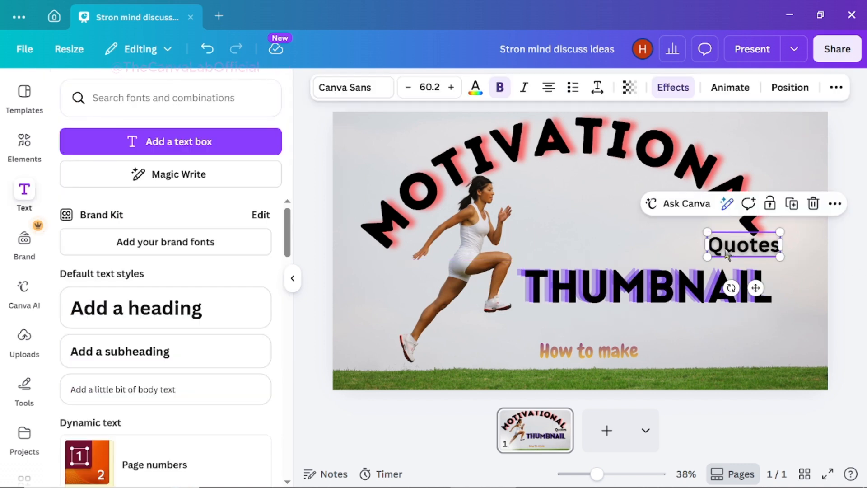
pyautogui.moveTo(727, 256); pyautogui.dragTo(737, 326)
pyautogui.click(642, 288)
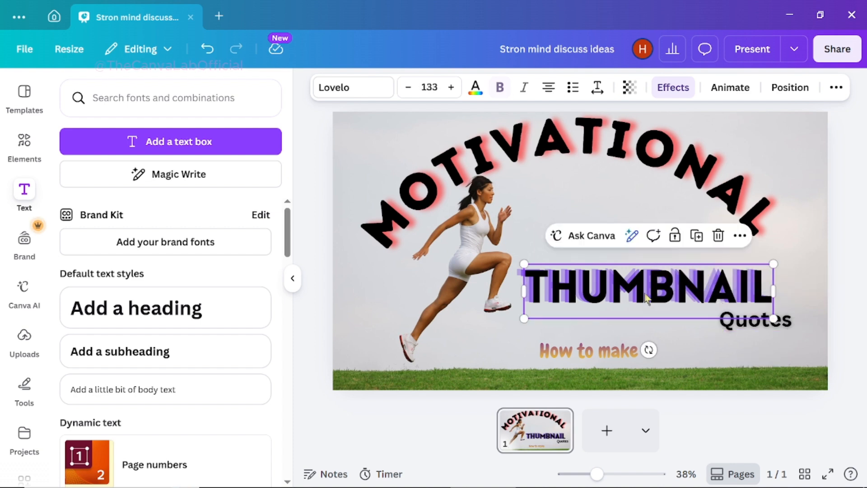
pyautogui.moveTo(642, 289); pyautogui.dragTo(631, 231)
pyautogui.moveTo(633, 255); pyautogui.dragTo(634, 258)
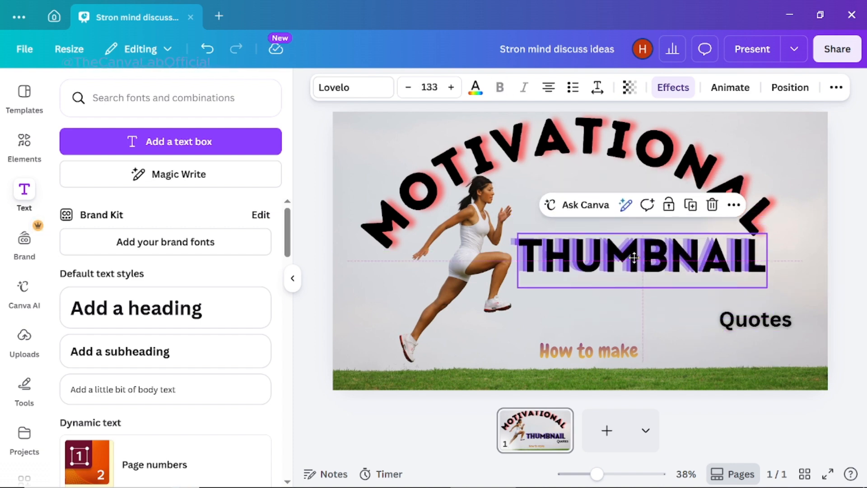
pyautogui.moveTo(634, 258); pyautogui.dragTo(636, 276)
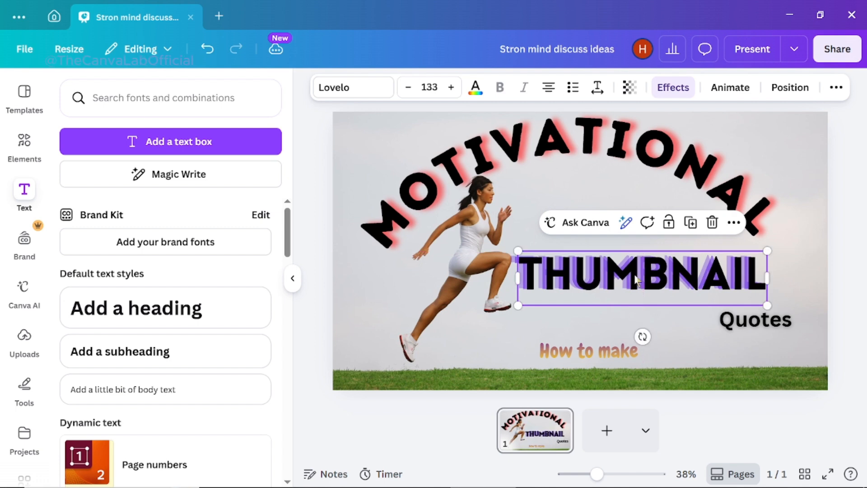
pyautogui.click(862, 265)
# - Place "Quotes" just above the left end of "Thumbnail" and move "How to make" to the upper-left corner of the design
pyautogui.moveTo(755, 326); pyautogui.dragTo(562, 240)
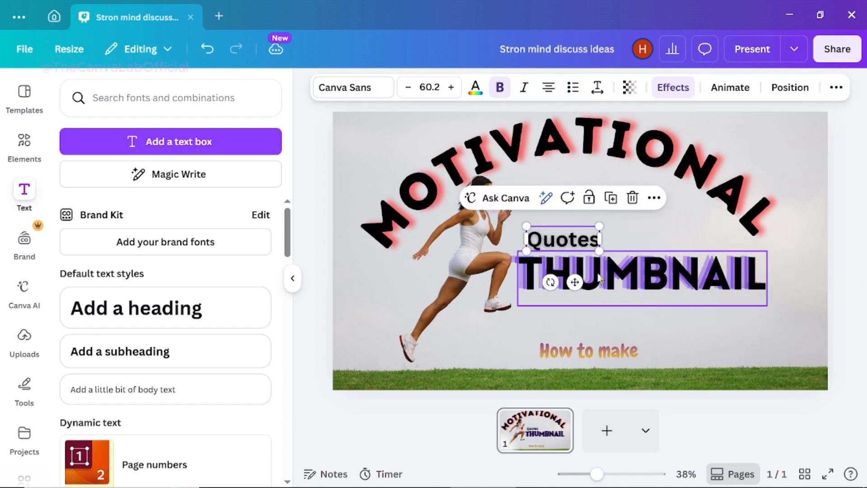
pyautogui.click(849, 244)
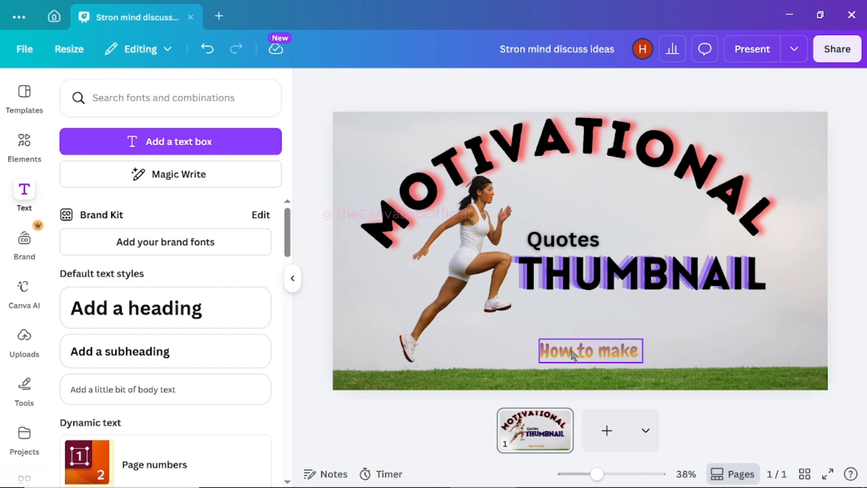
pyautogui.moveTo(572, 353); pyautogui.dragTo(375, 131)
pyautogui.click(854, 199)
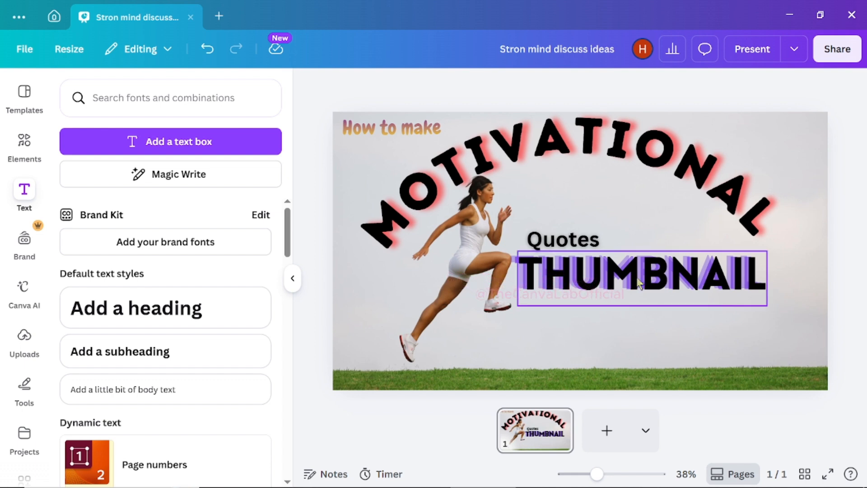
# - Shift "Thumbnail" and "Quotes" slightly to the right, away from the runner, keeping "Quotes" above the start of "Thumbnail"
pyautogui.moveTo(639, 283); pyautogui.dragTo(672, 281)
pyautogui.click(566, 239)
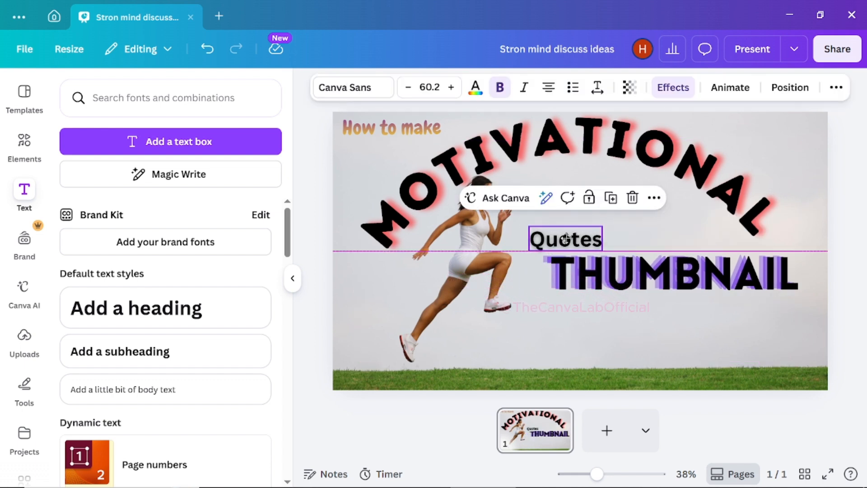
pyautogui.moveTo(566, 239); pyautogui.dragTo(580, 239)
pyautogui.click(853, 265)
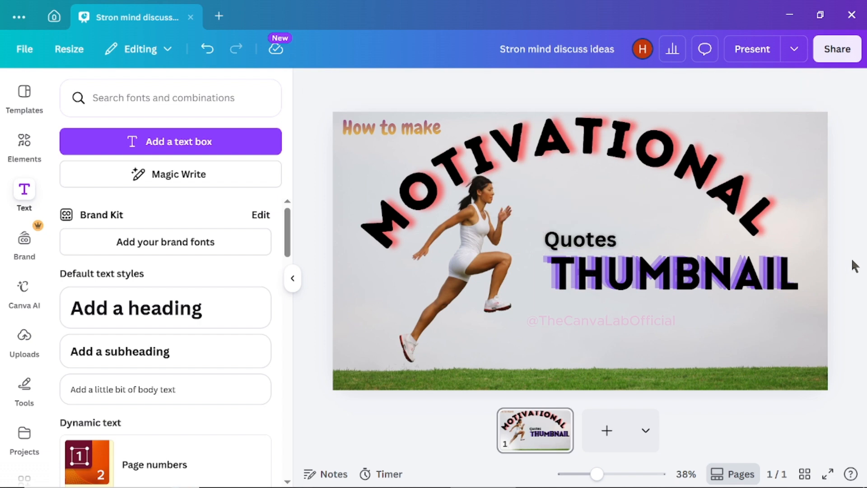